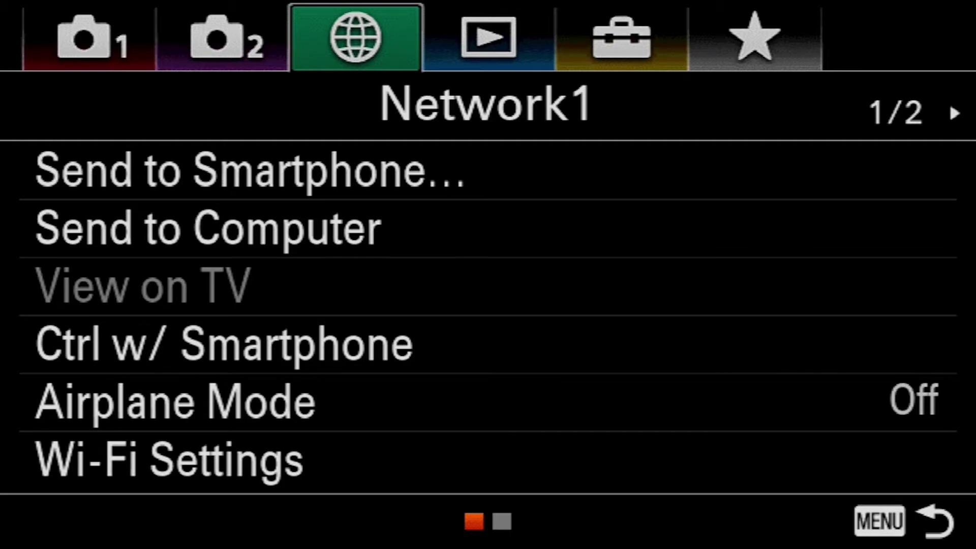
Set the Sony camera's Setup4 USB Connection to PC Remote and return to the Network tab.
key("Right")
key("Right")
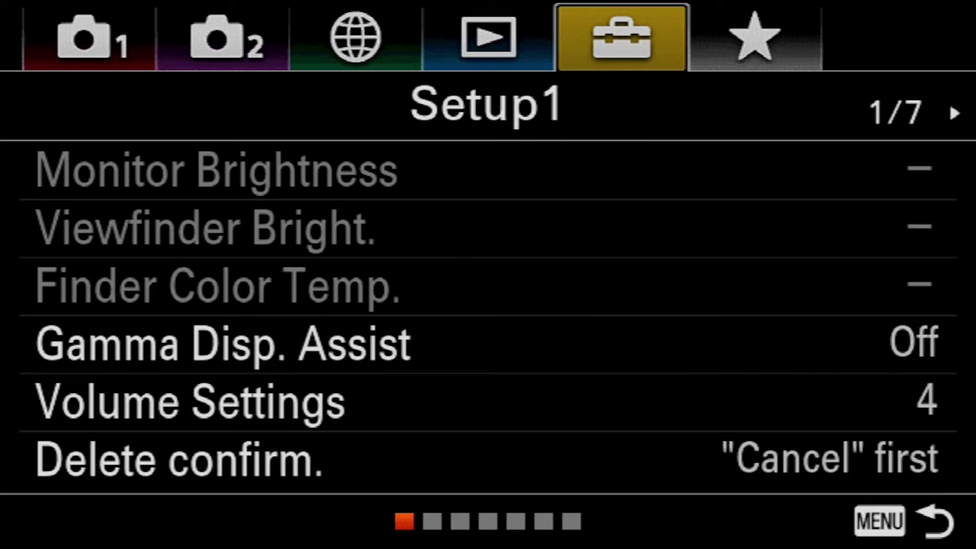
key("Right")
key("Right")
key("Right")
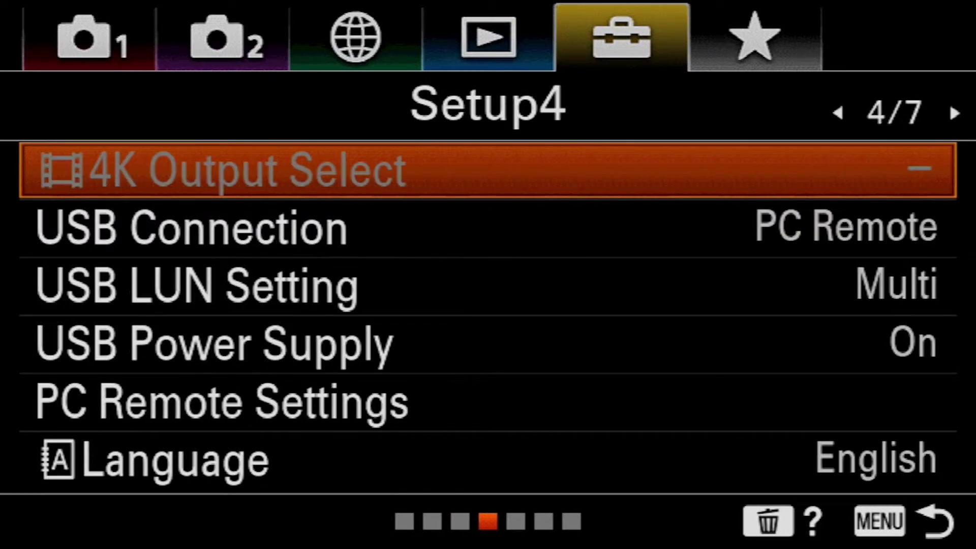
key("Down")
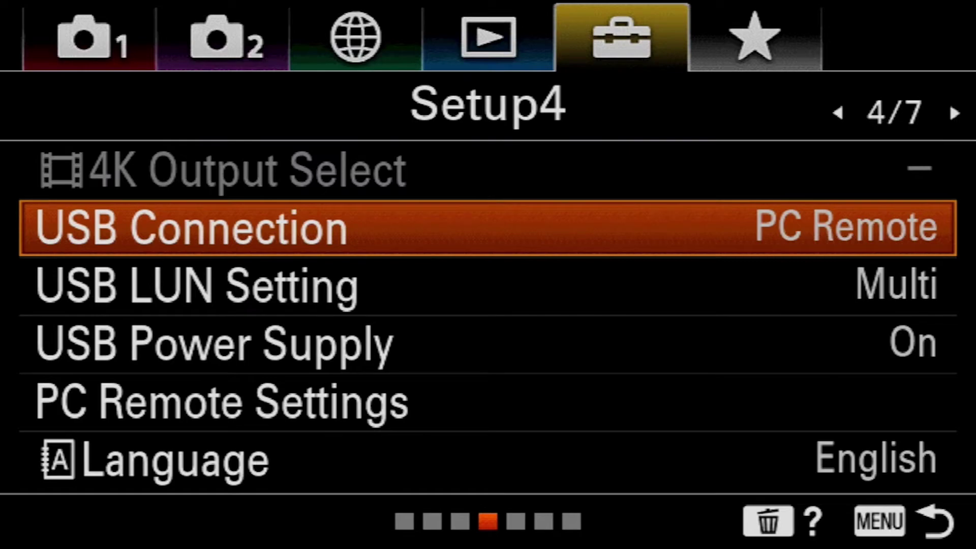
key("Return")
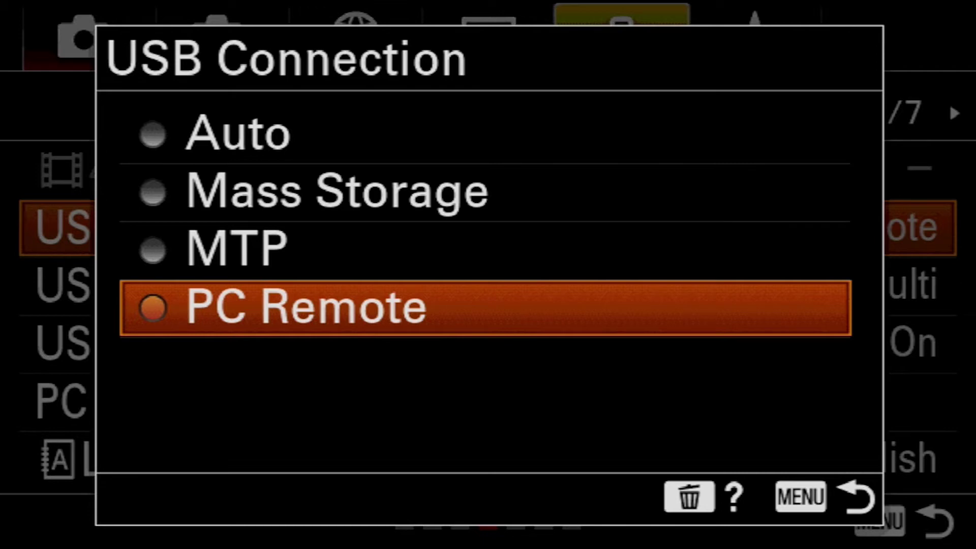
key("Return")
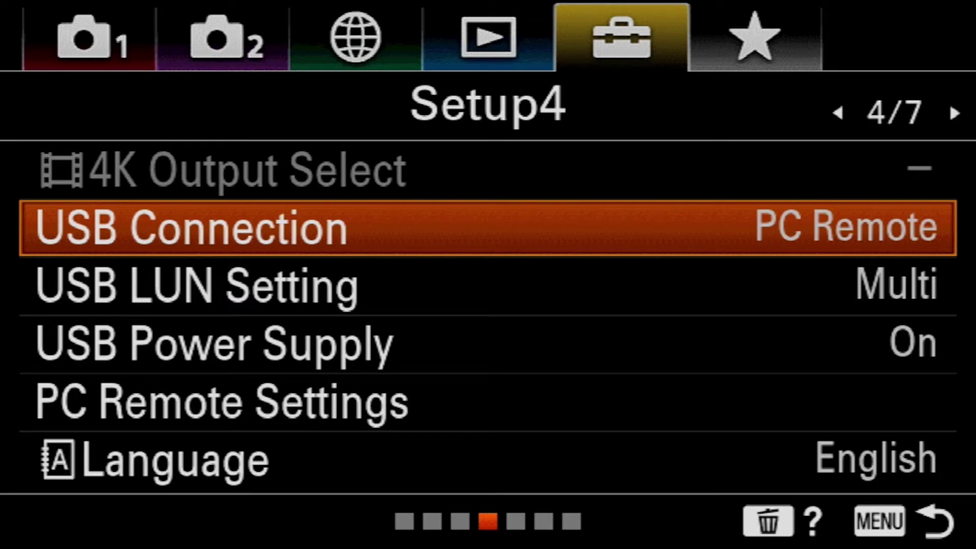
key("Up")
key("Left")
key("Left")
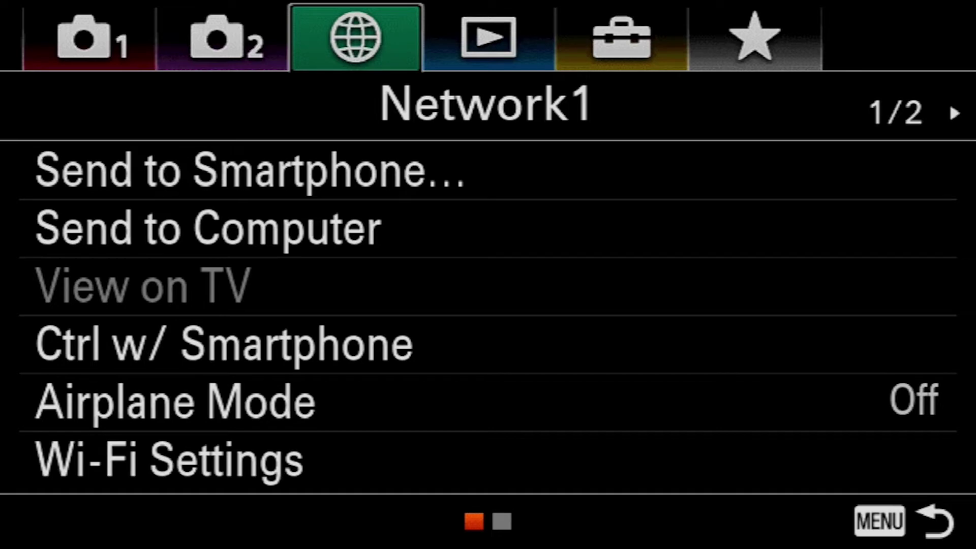
Open the Ctrl w/ Smartphone options on the camera's Network1 menu.
key("Down")
key("Down")
key("Down")
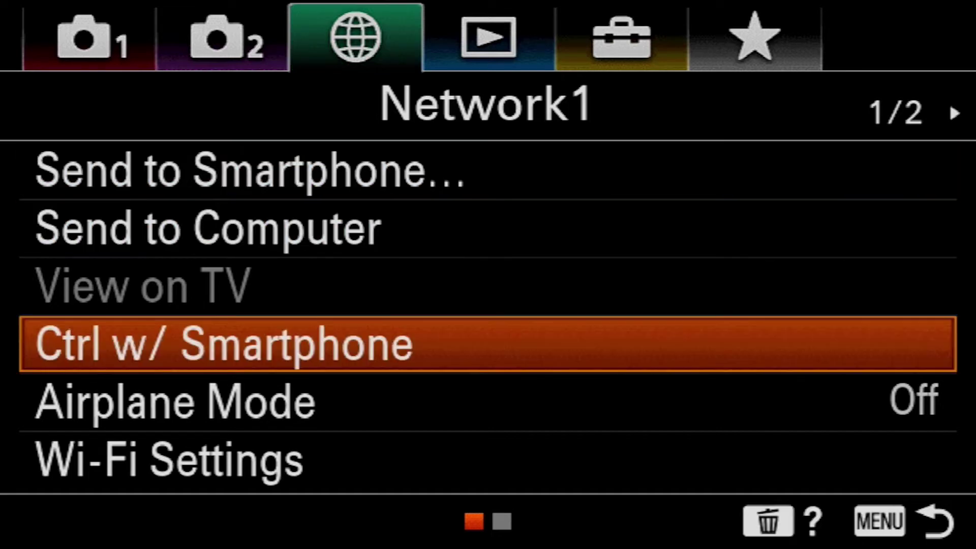
key("Return")
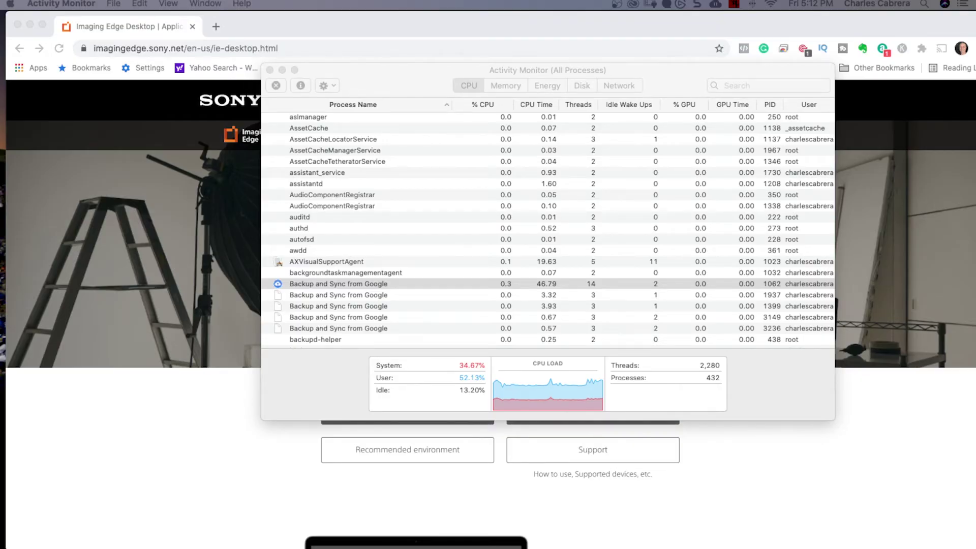
Select the Backup and Sync from Google process in Activity Monitor.
left_click(313, 284)
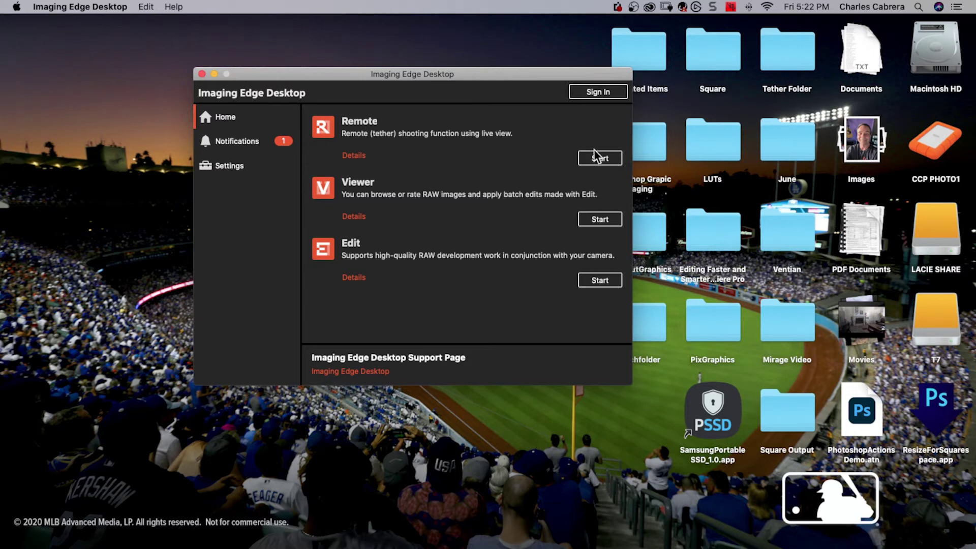
Start Remote, refresh the device list, and connect to the ILCE-6600 camera over USB.
left_click(597, 158)
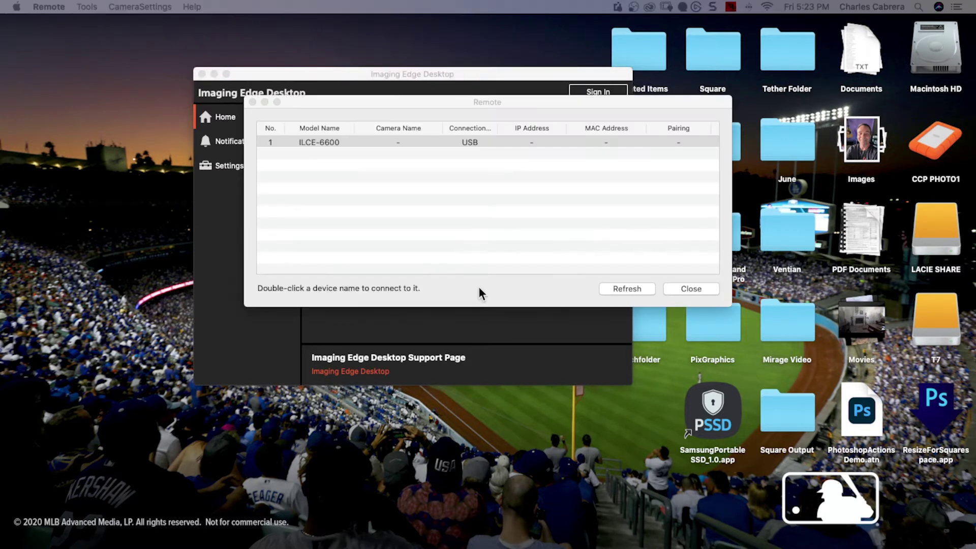
left_click(336, 142)
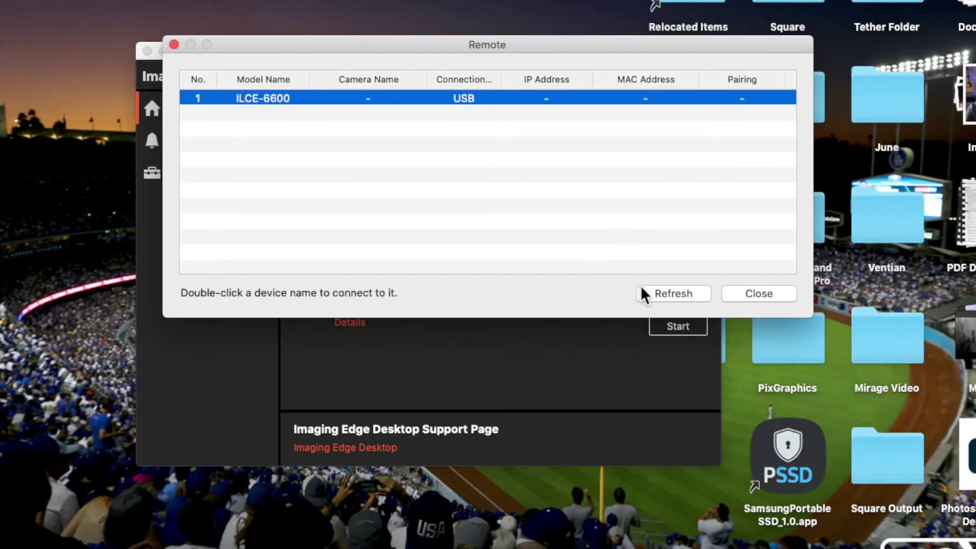
left_click(663, 295)
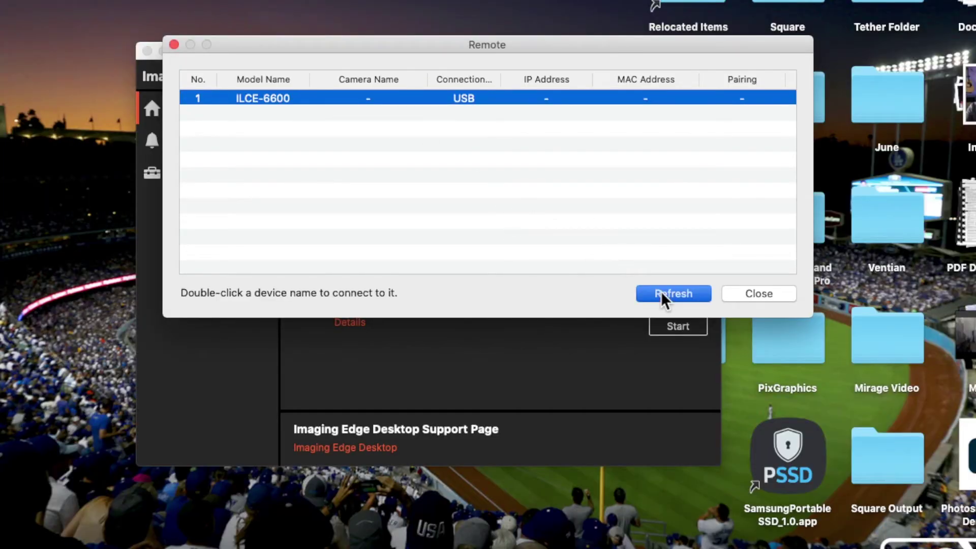
double_click(273, 99)
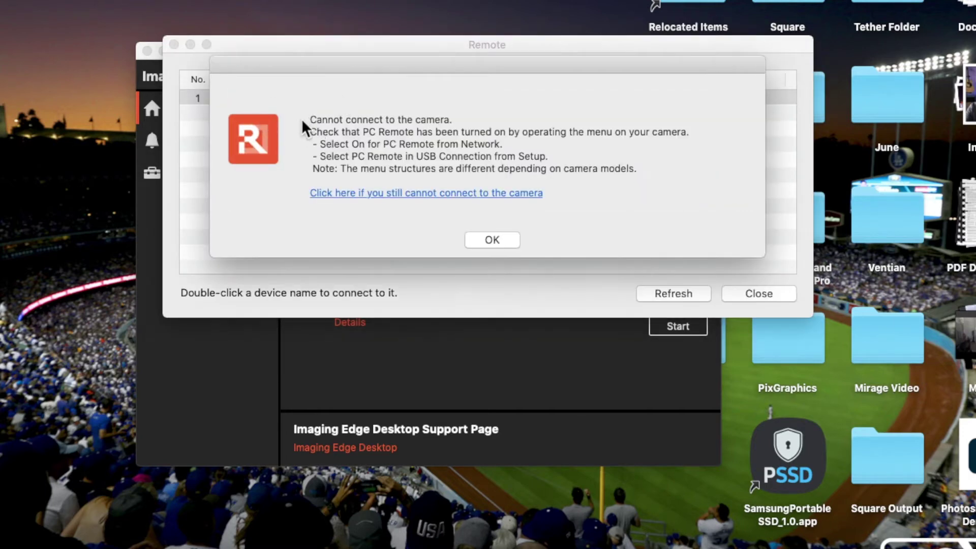
Read the alert's PC Remote and USB Connection instructions, then dismiss the cannot-connect error.
triple_click(312, 148)
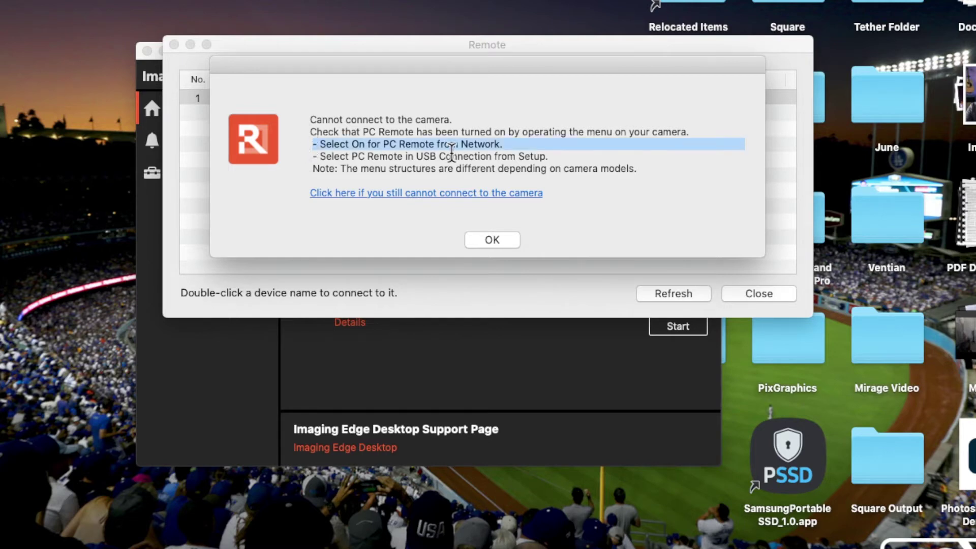
left_click_drag(316, 157, 660, 157)
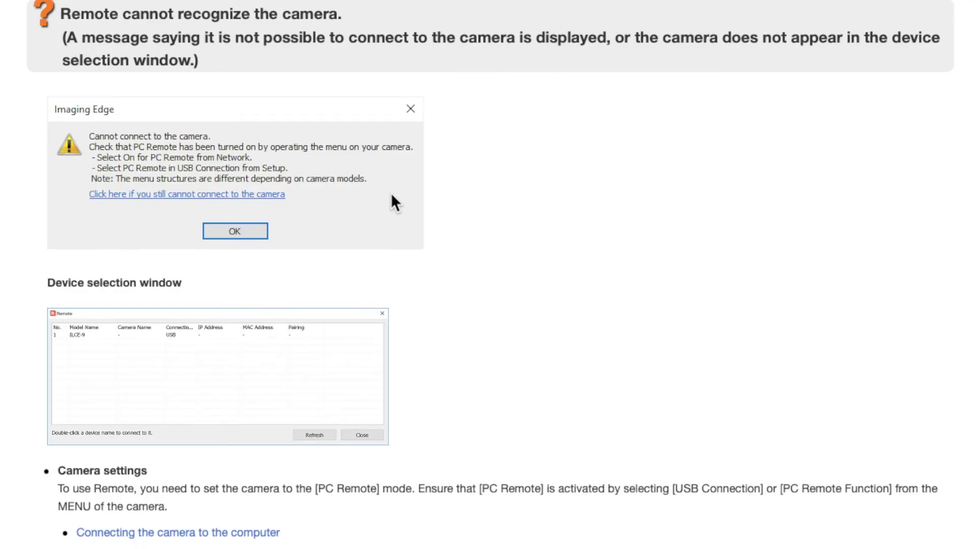
scroll(273, 281, "down", 10)
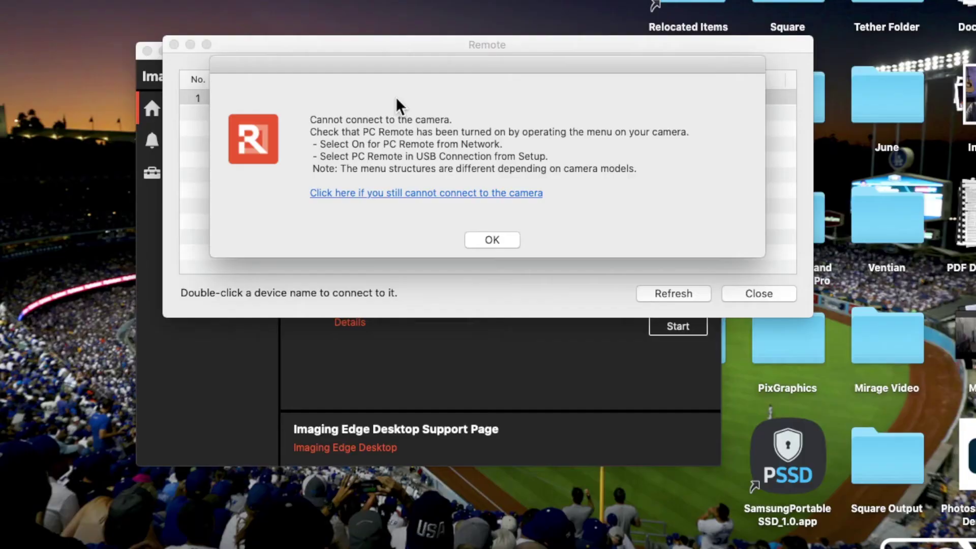
left_click(486, 237)
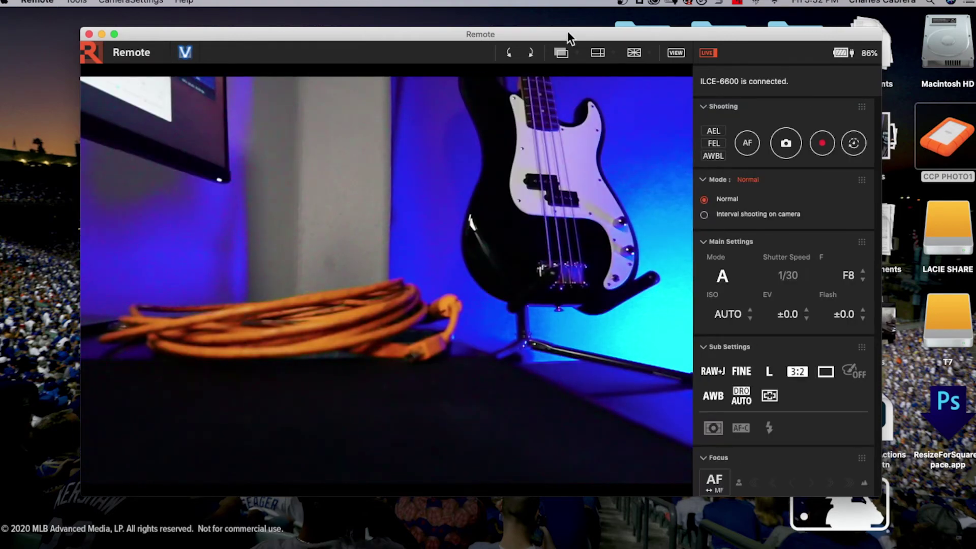
Scroll the Remote settings panel down to Save Settings showing the Desktop Tether Folder.
scroll(767, 190, "down", 6)
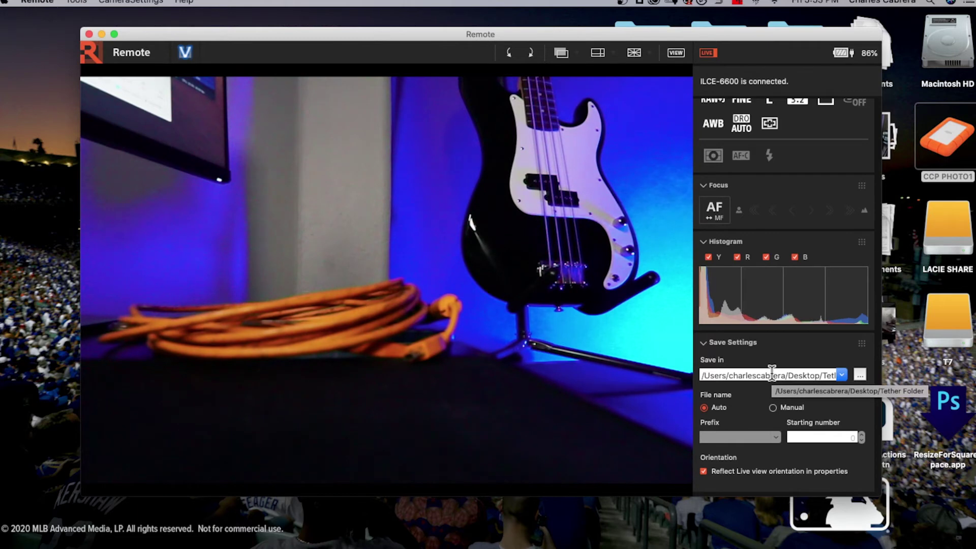
Set the Save in folder to the Desktop Tether Folder and minimize the Remote window.
left_click(860, 375)
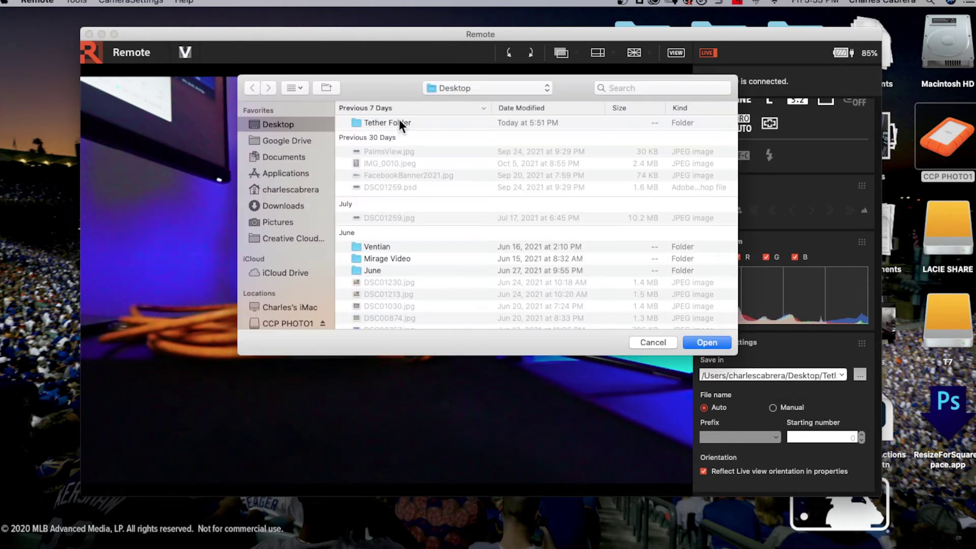
left_click(373, 124)
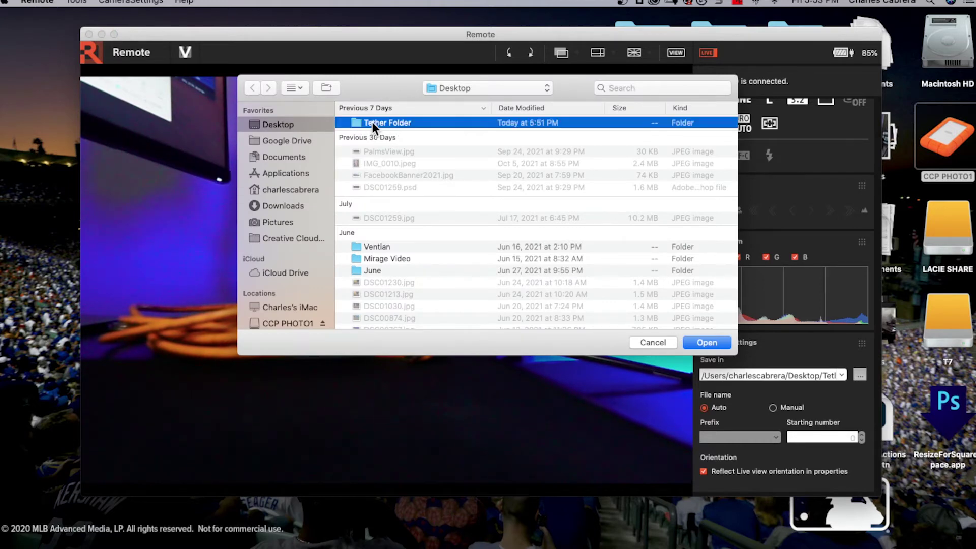
left_click(695, 345)
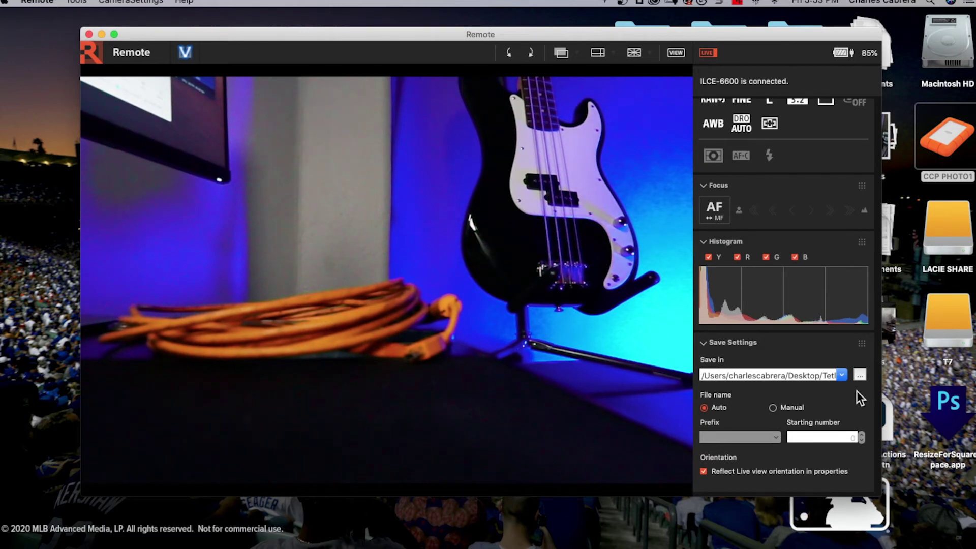
left_click(102, 34)
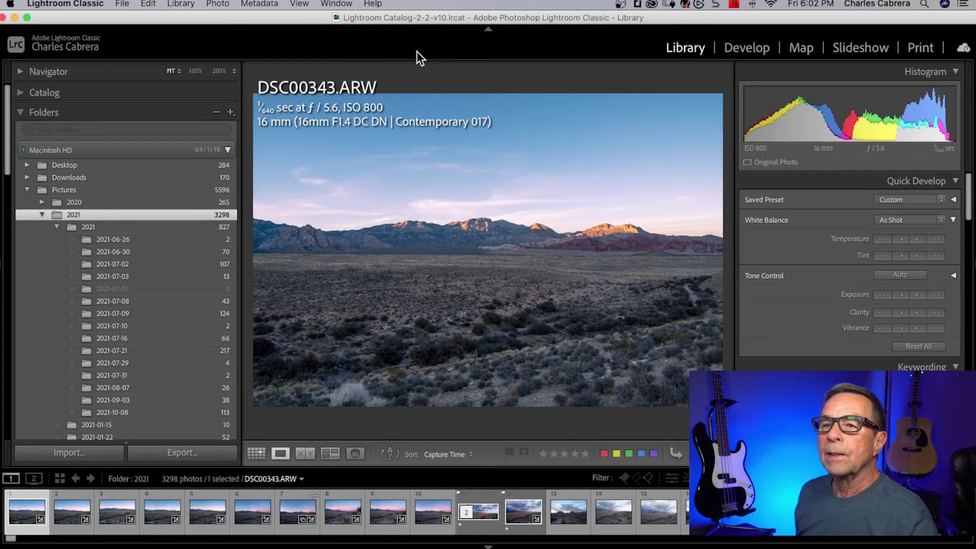
Open Auto Import Settings and set the watched folder to Desktop/Tether Folder.
left_click(120, 4)
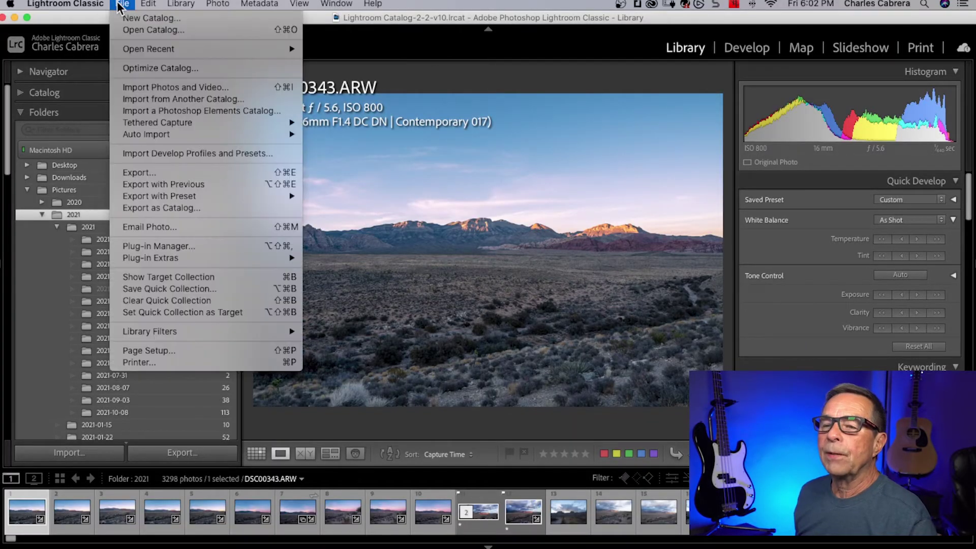
mouse_move(155, 135)
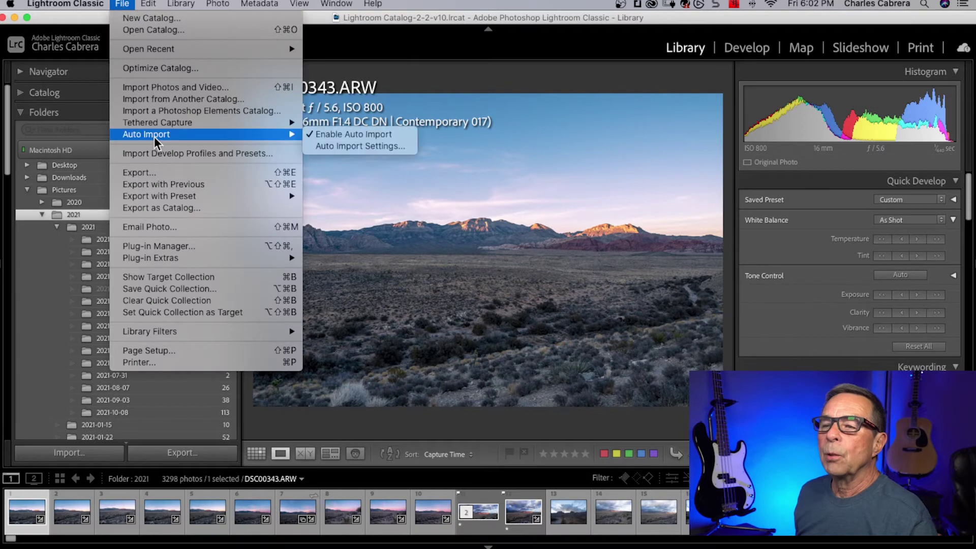
left_click(346, 148)
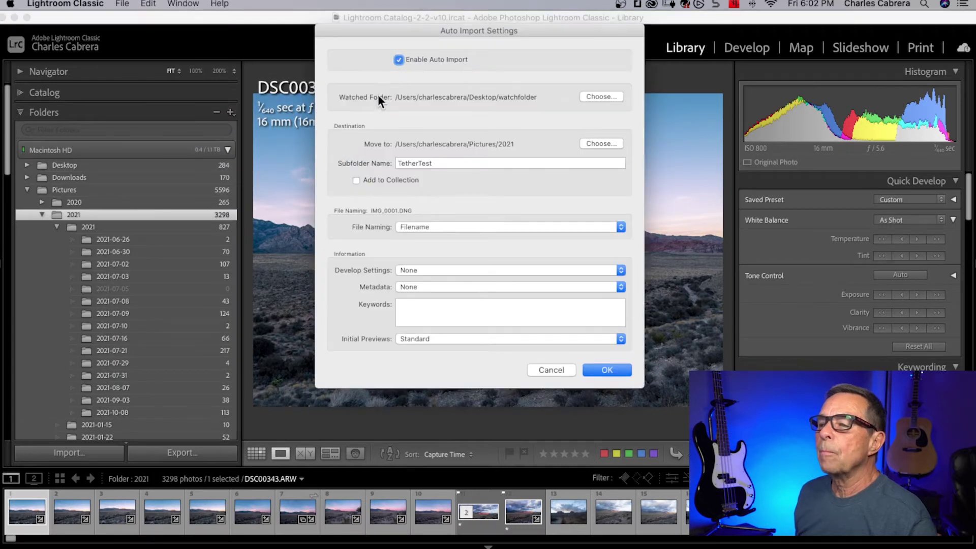
left_click(596, 95)
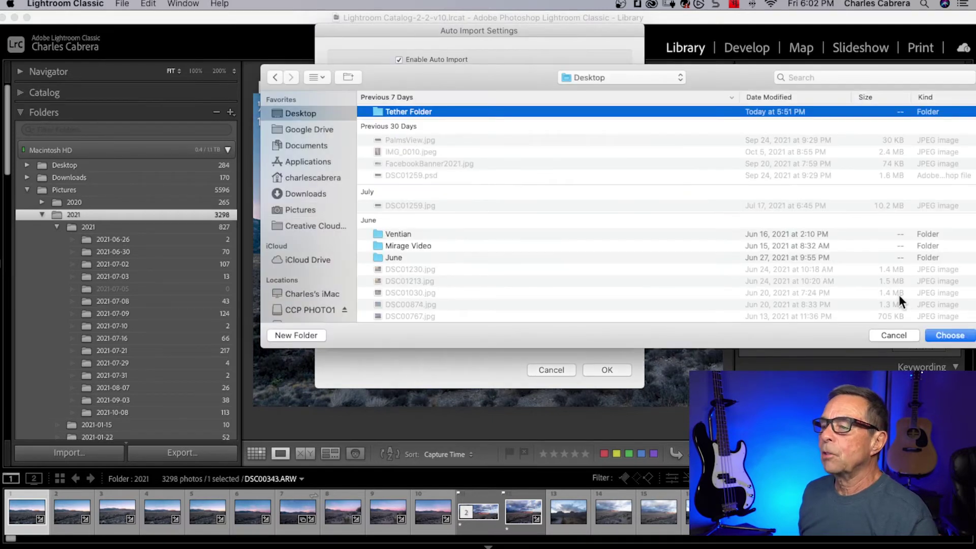
left_click(936, 335)
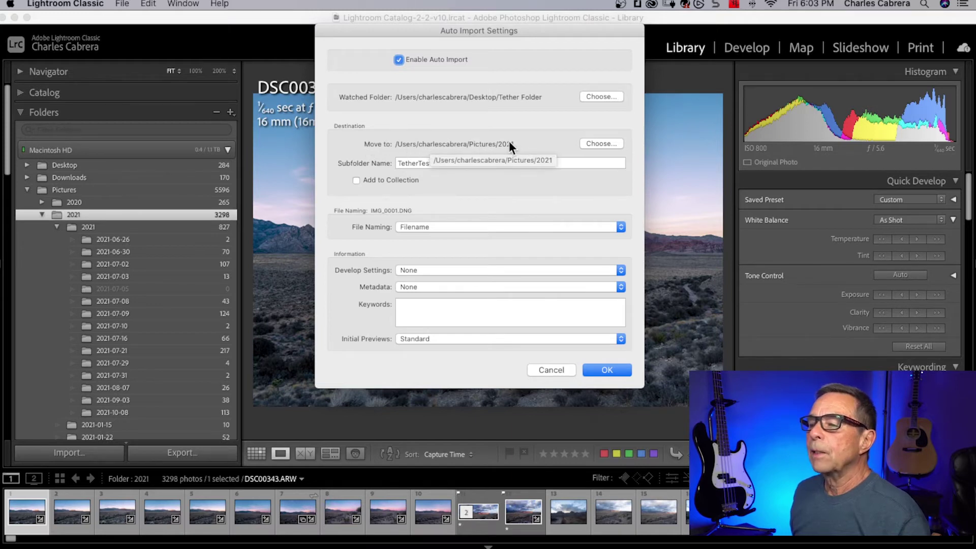
left_click(599, 143)
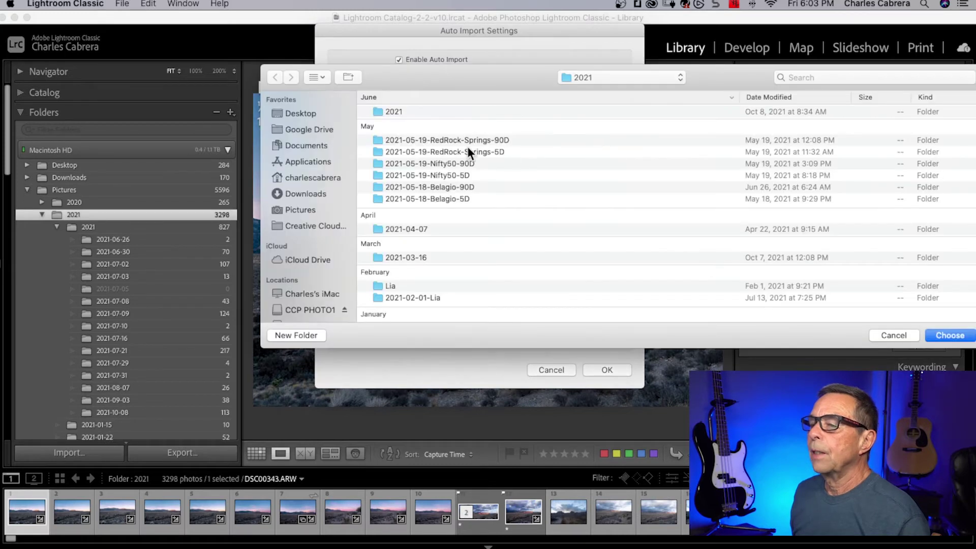
left_click(895, 336)
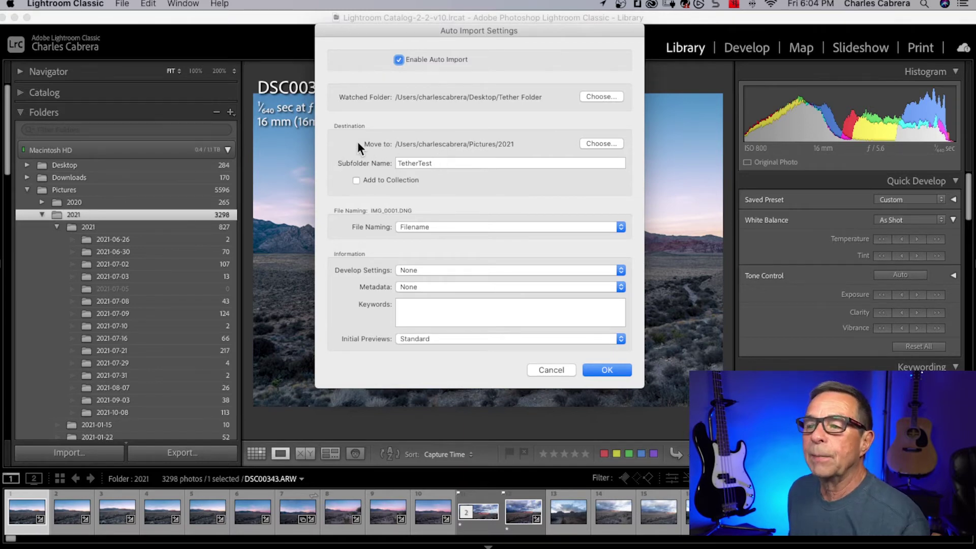
left_click(356, 181)
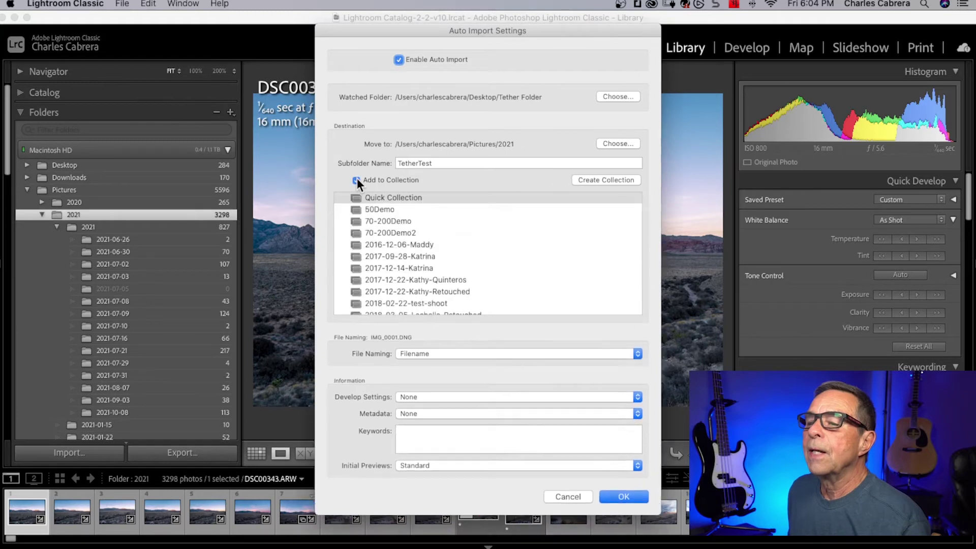
left_click(584, 180)
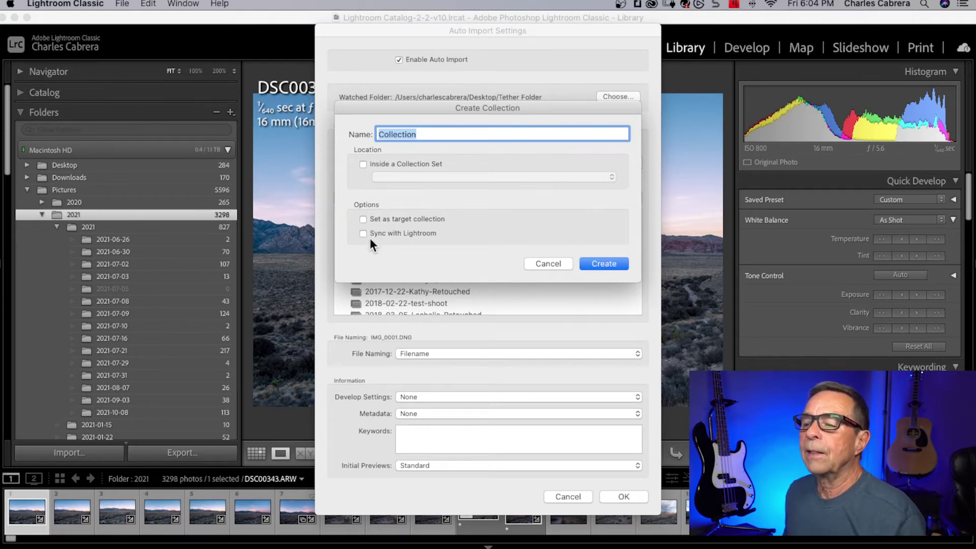
Skip the new collection, keep Filename naming and None develop settings, and save Auto Import.
left_click(549, 264)
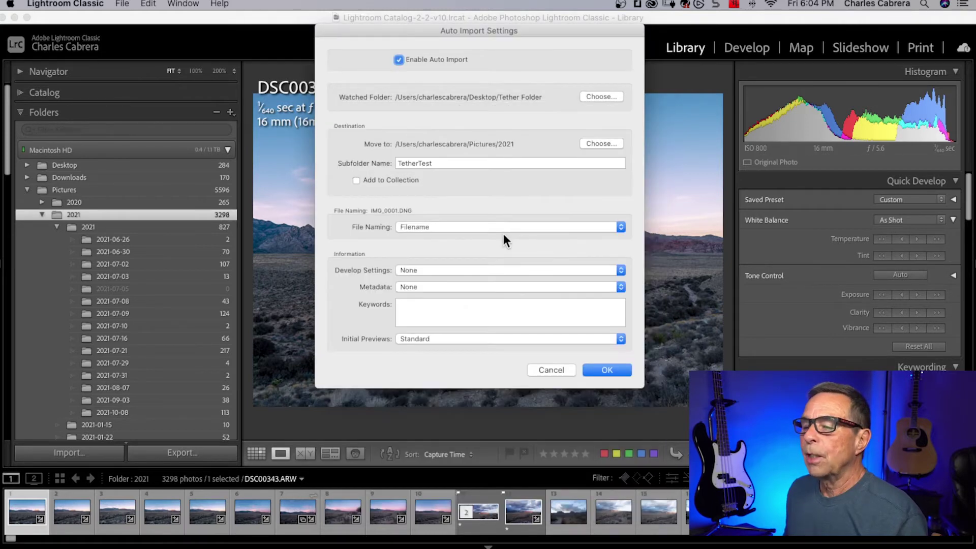
left_click(620, 228)
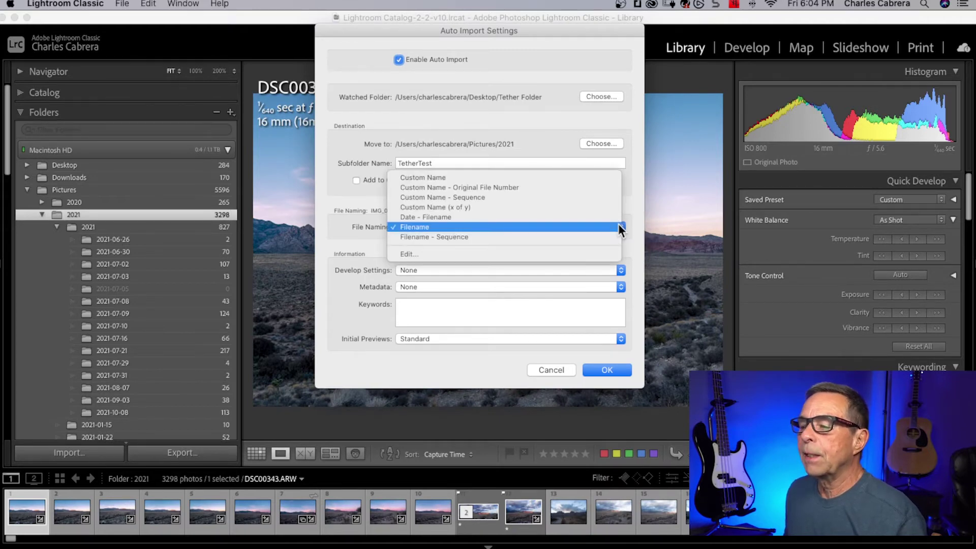
left_click(618, 227)
left_click(620, 271)
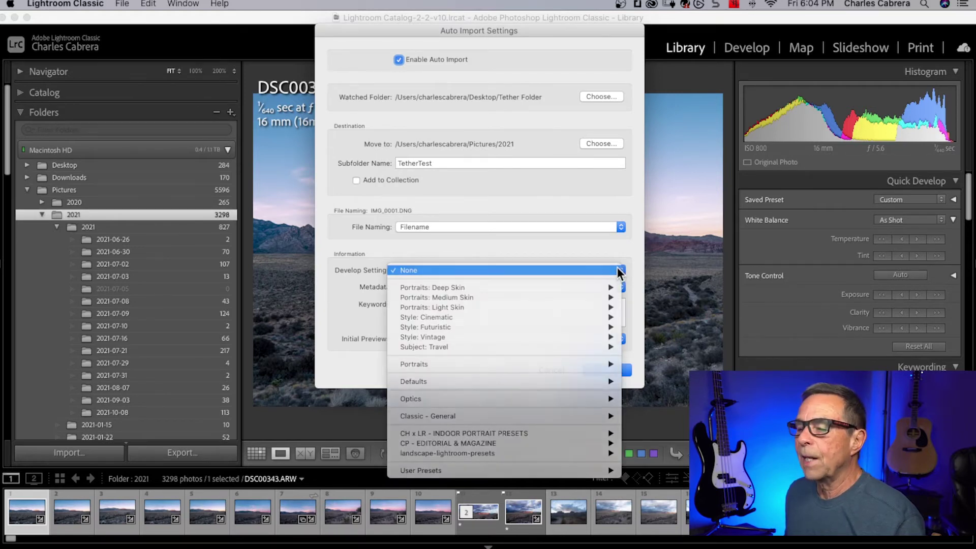
left_click(620, 271)
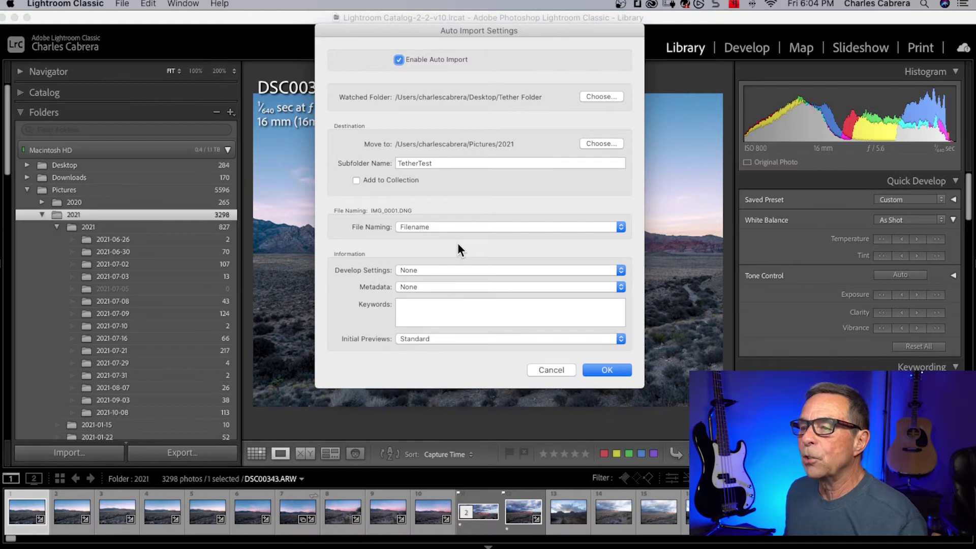
left_click(608, 369)
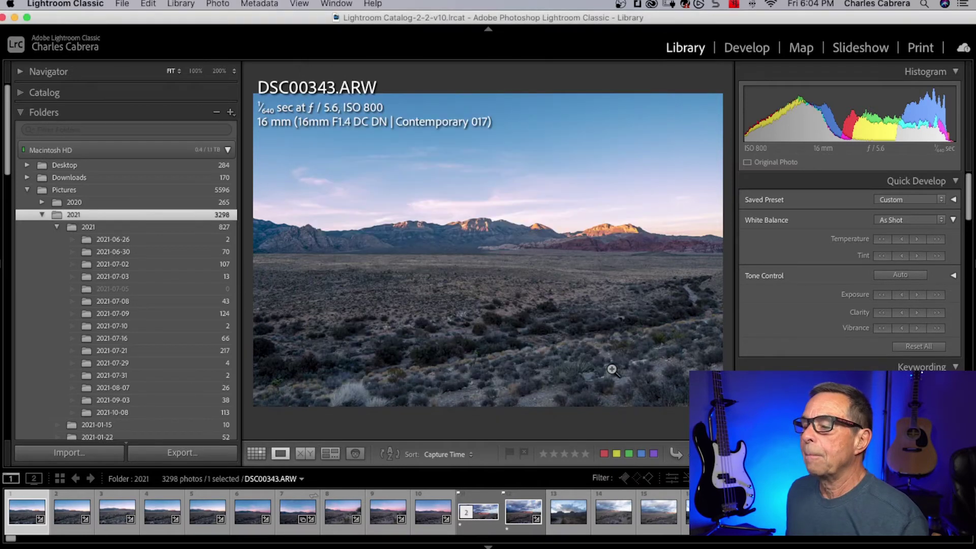
scroll(69, 151, "down", 3)
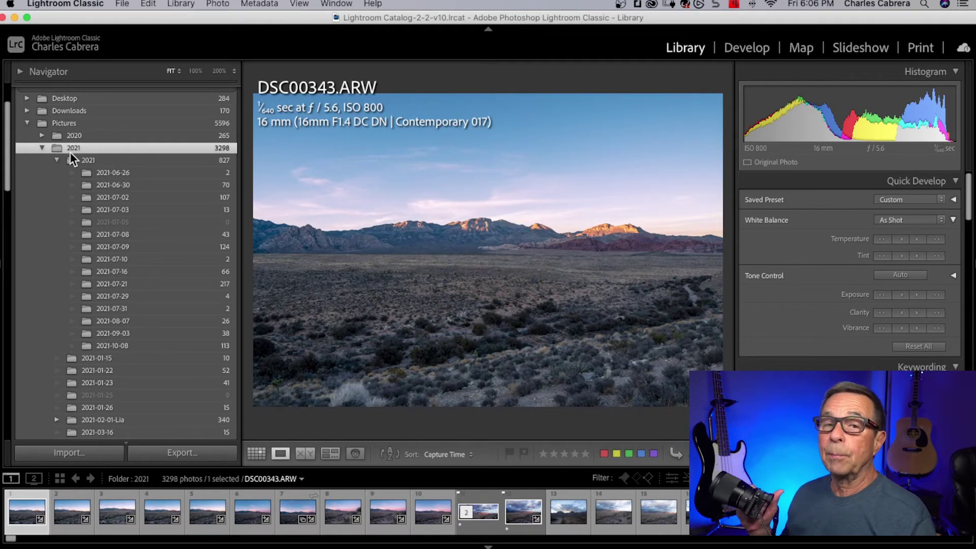
Confirm Auto Import is enabled and browse TetherTest's auto-imported shots to DSC00003.JPG.
left_click(122, 3)
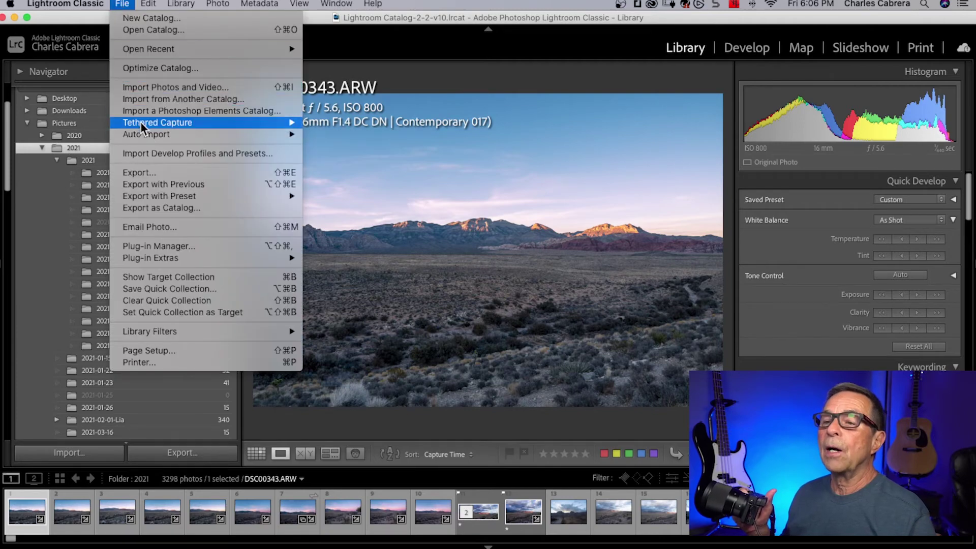
mouse_move(141, 126)
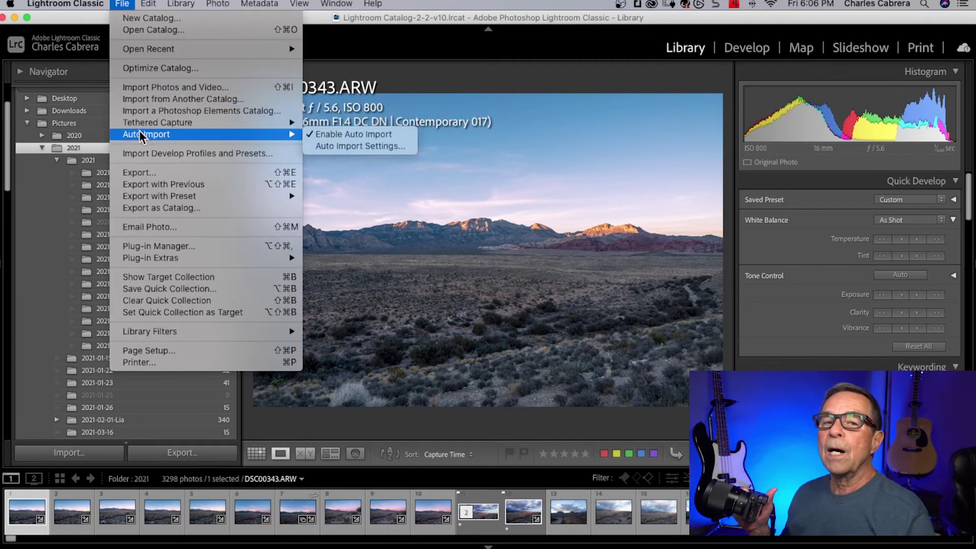
left_click(424, 4)
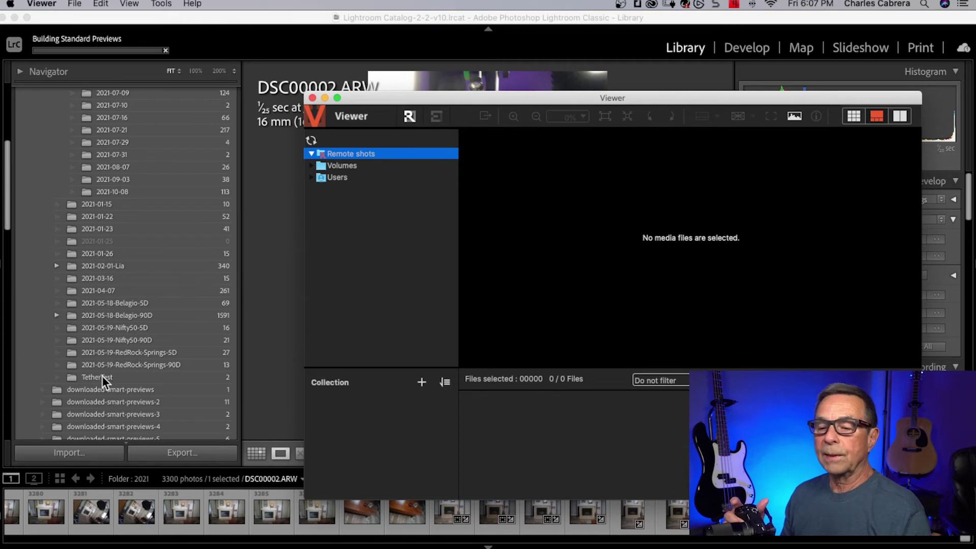
left_click(102, 376)
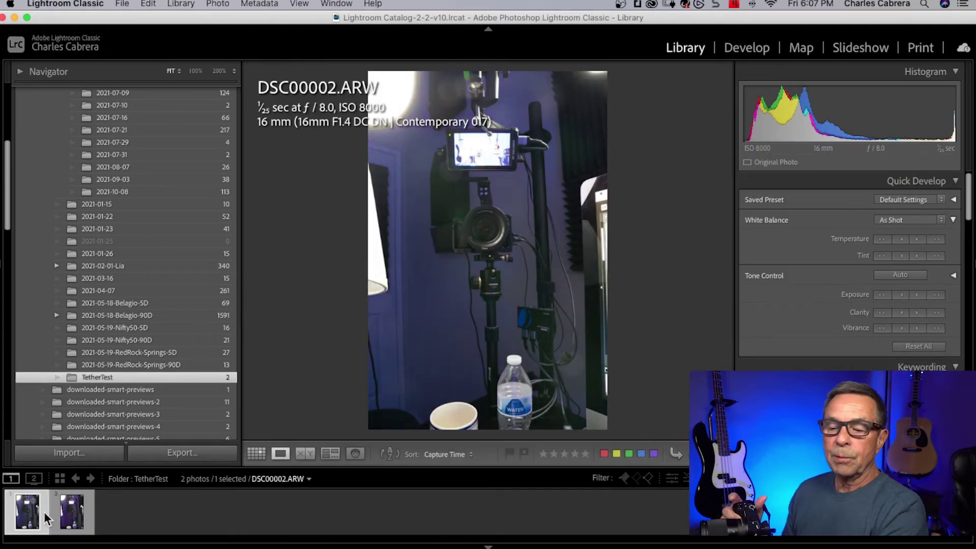
key("Right")
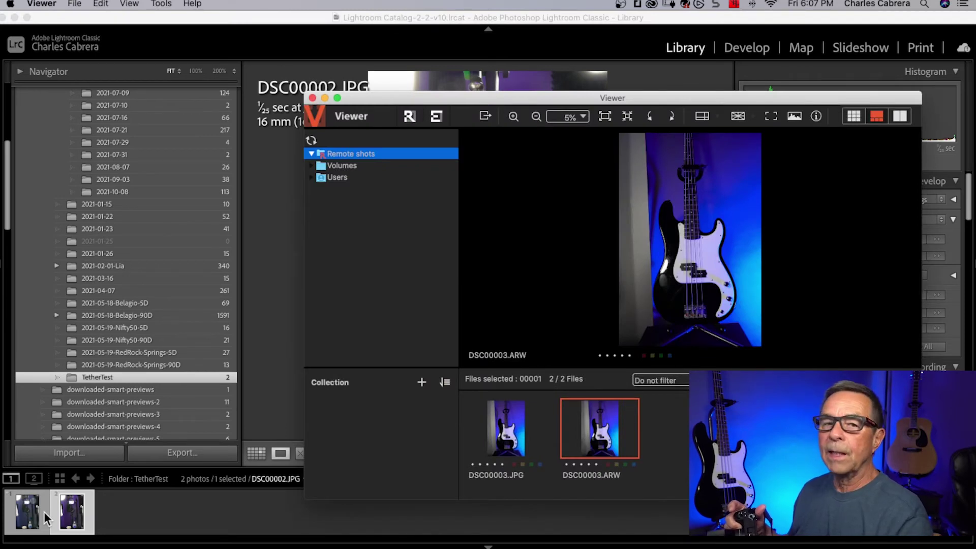
left_click(105, 509)
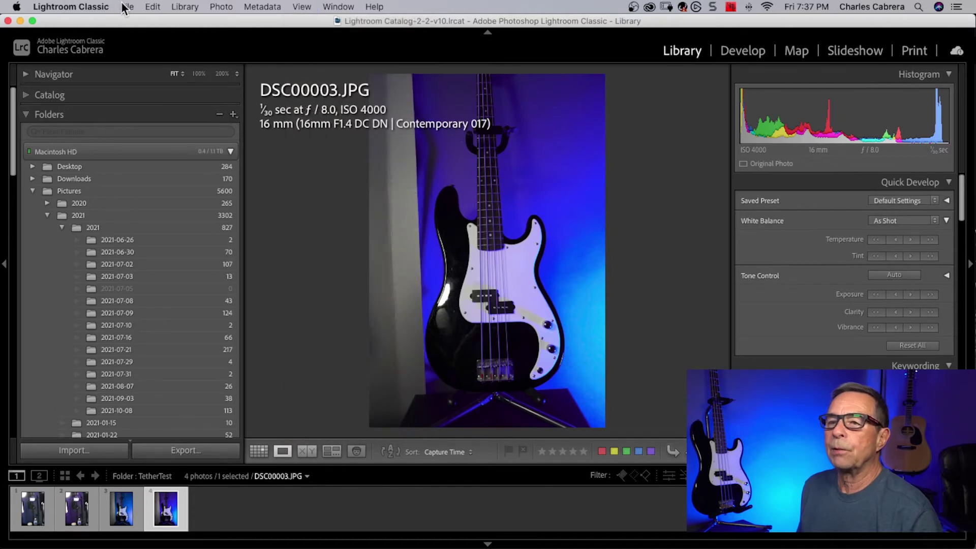
left_click(124, 6)
Name the tethered capture session 'Teather Test'.
mouse_move(172, 124)
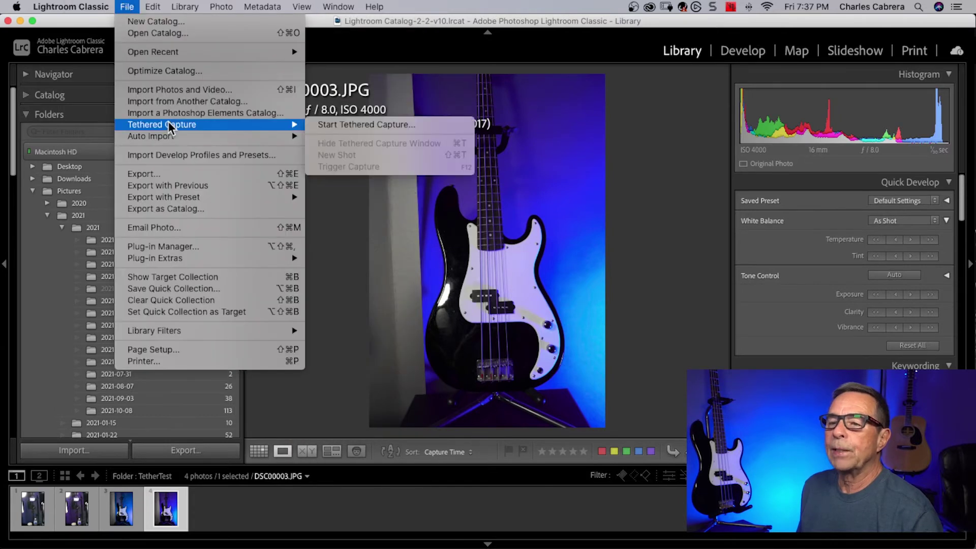
left_click(344, 124)
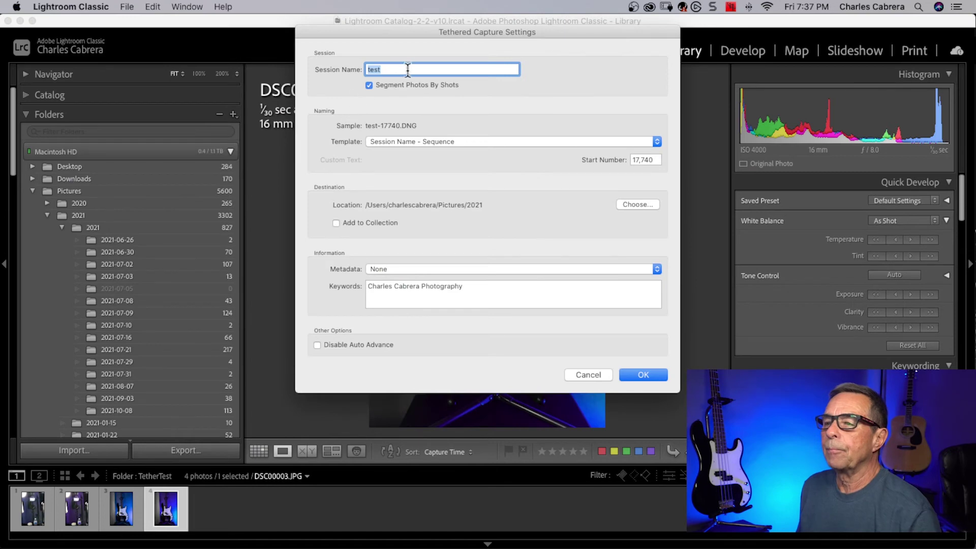
type("Teather Test")
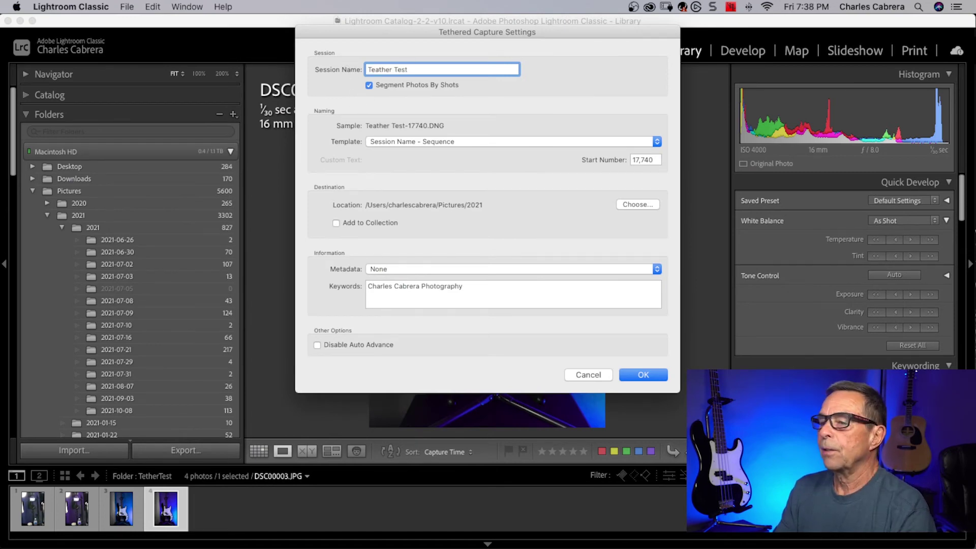
left_click(324, 127)
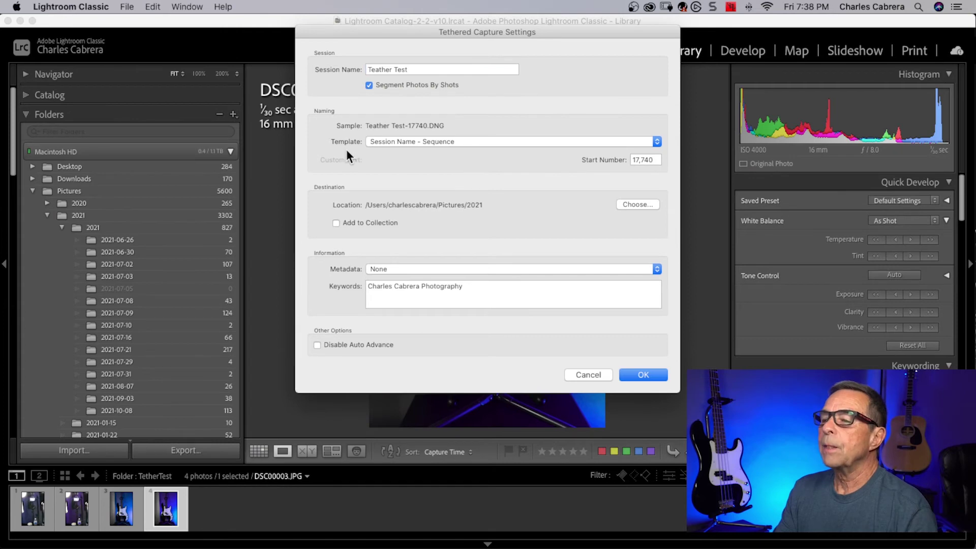
Keep the Session Name - Sequence template with start number 1, and choose the destination folder.
left_click(657, 142)
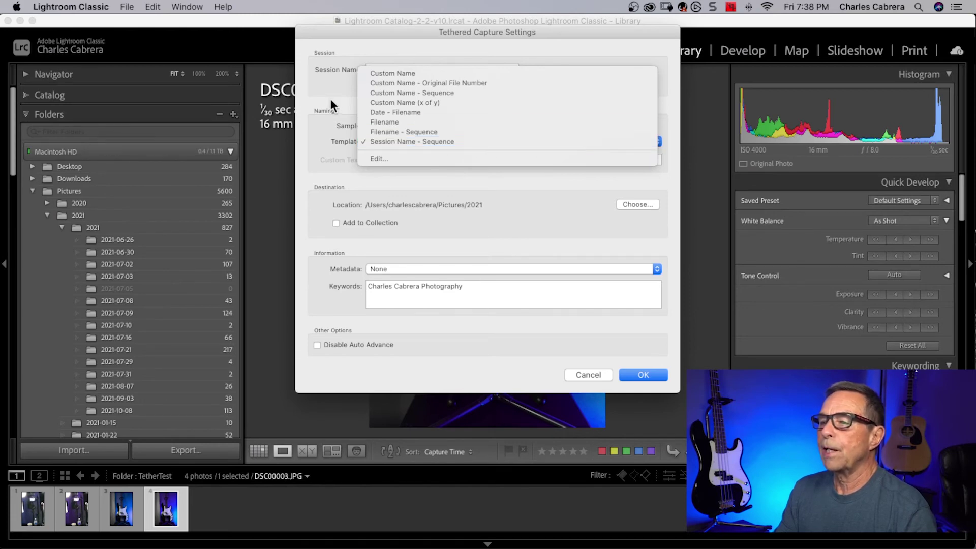
left_click(329, 94)
double_click(651, 159)
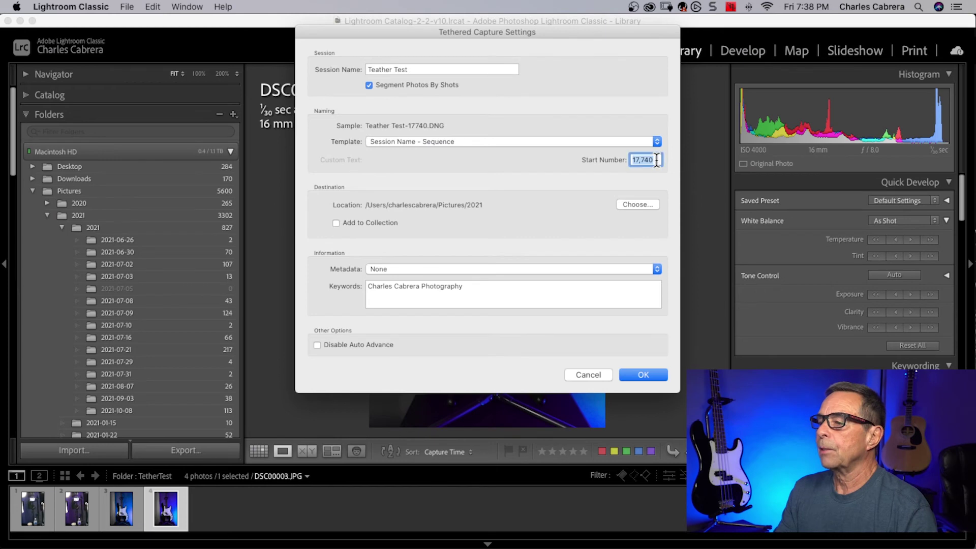
type("1")
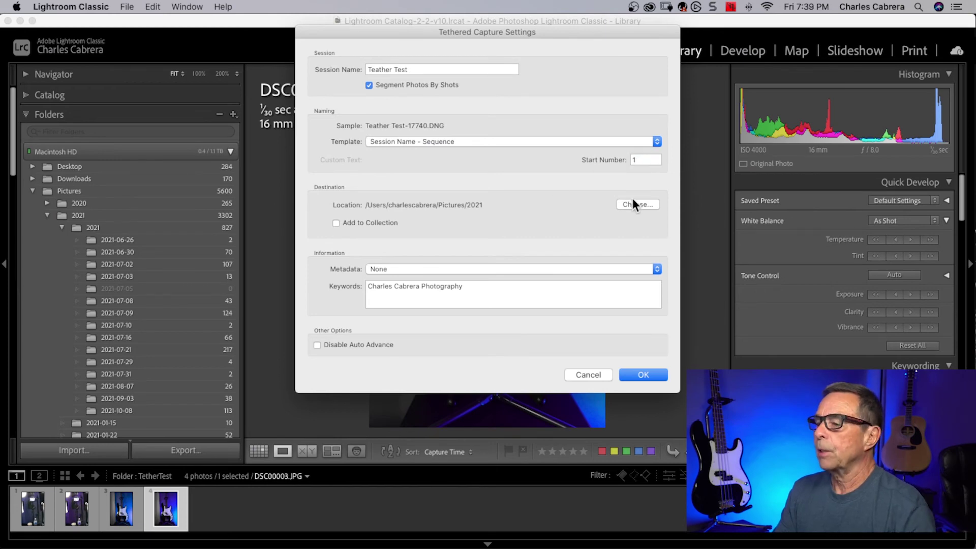
left_click(633, 203)
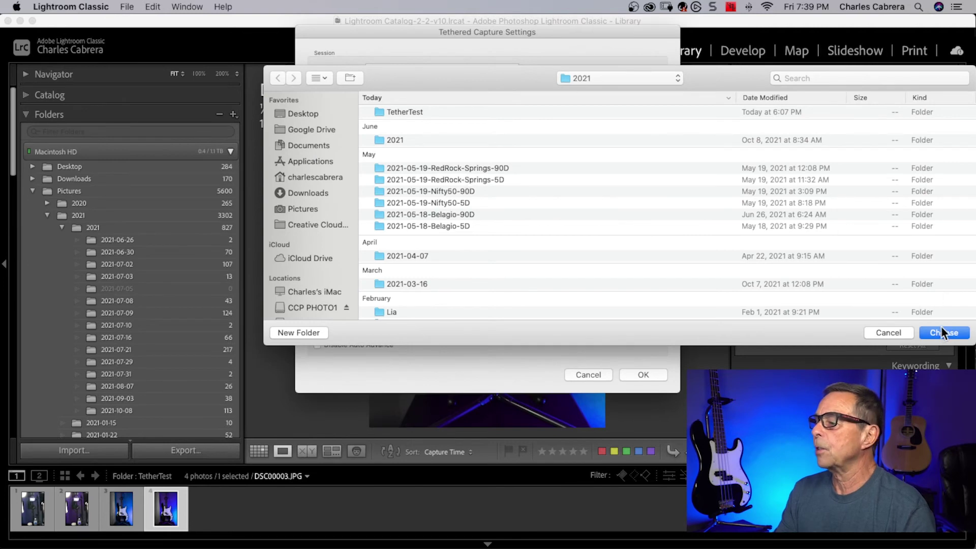
Keep the 2021 destination and add captures to a new target collection named 'Tether Collection'.
left_click(888, 332)
left_click(335, 224)
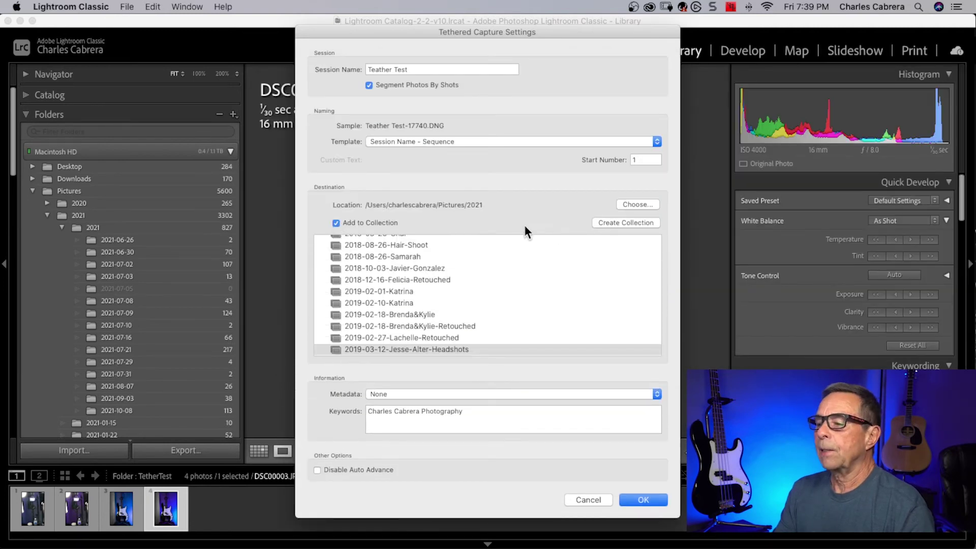
left_click(615, 222)
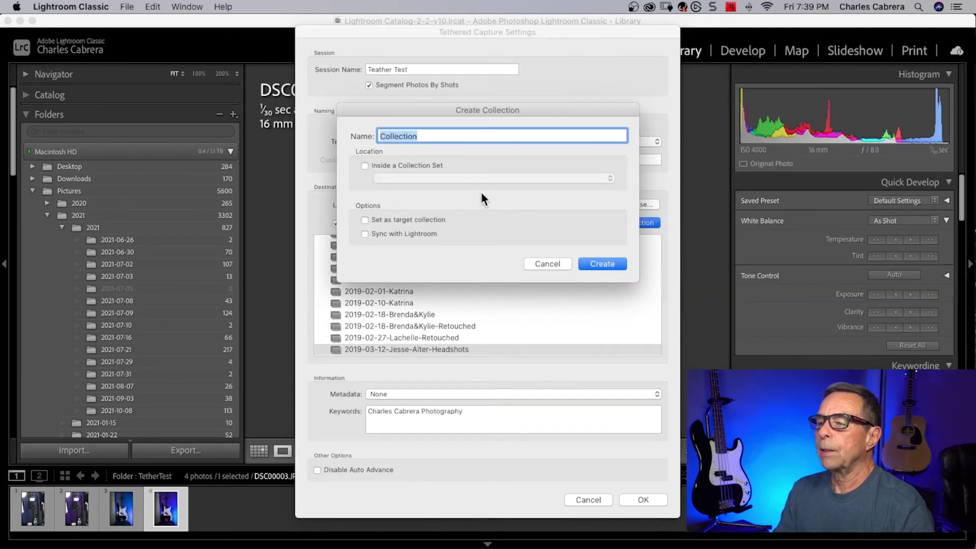
type("Tether Collection")
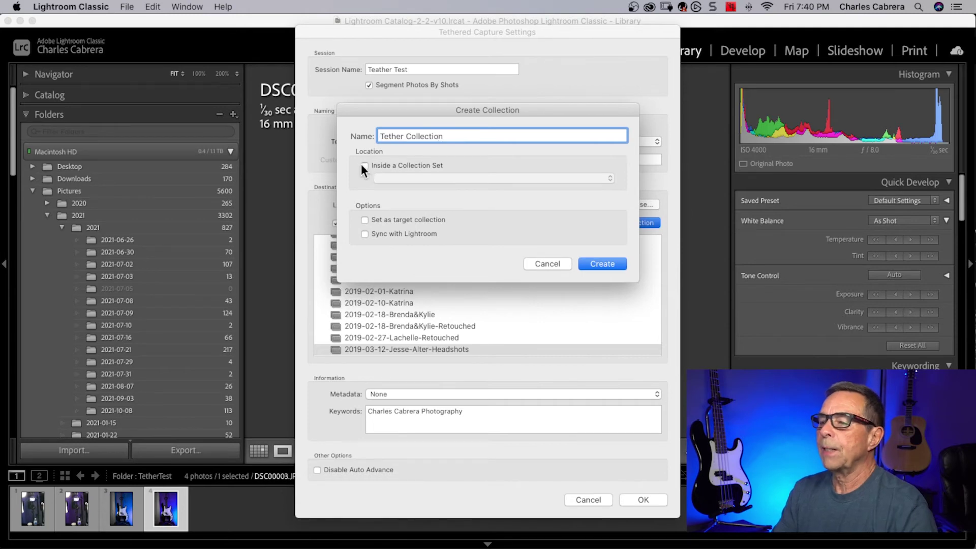
left_click(365, 219)
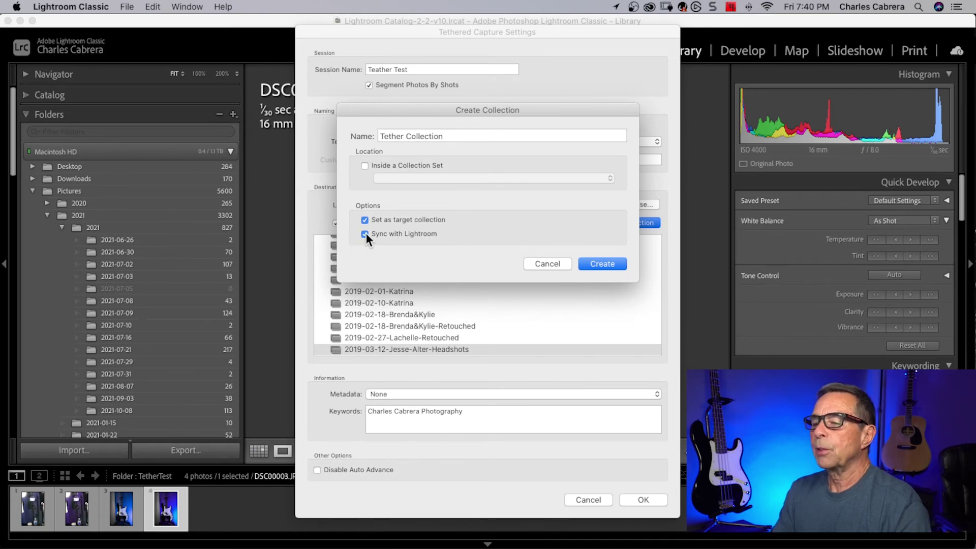
left_click(592, 262)
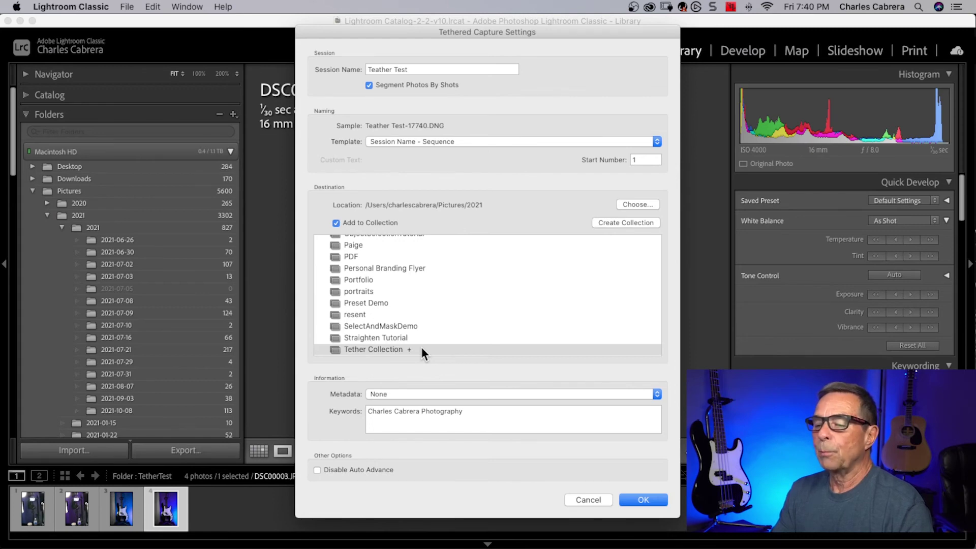
Confirm the settings with metadata None and start tethering with initial shot name '2021-10-15-Tether-Test'.
scroll(422, 351, "down", 4)
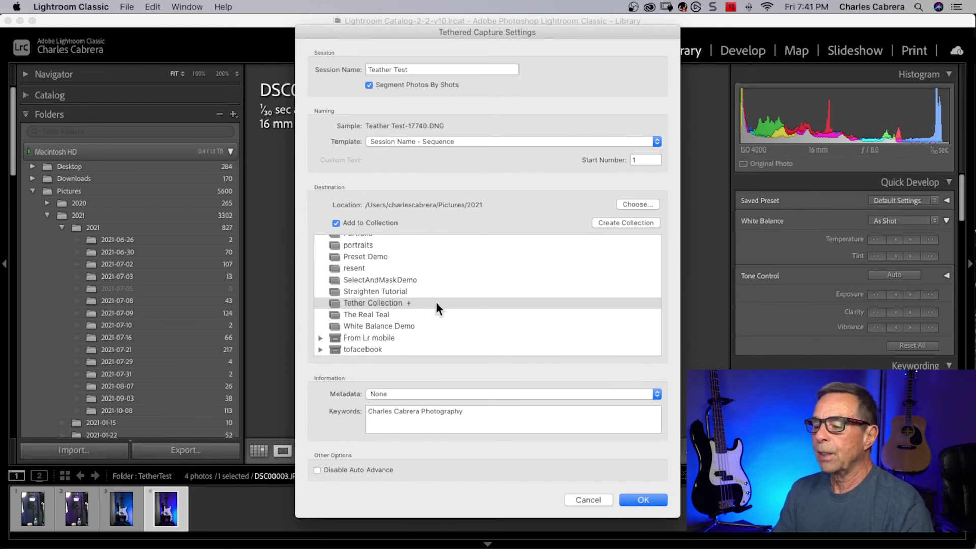
left_click(657, 394)
left_click(657, 395)
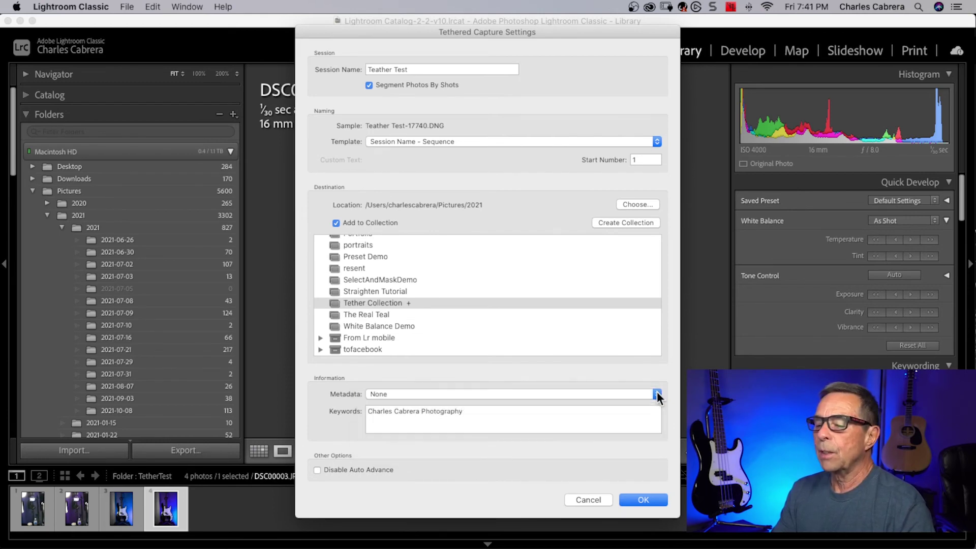
left_click(657, 395)
left_click(658, 395)
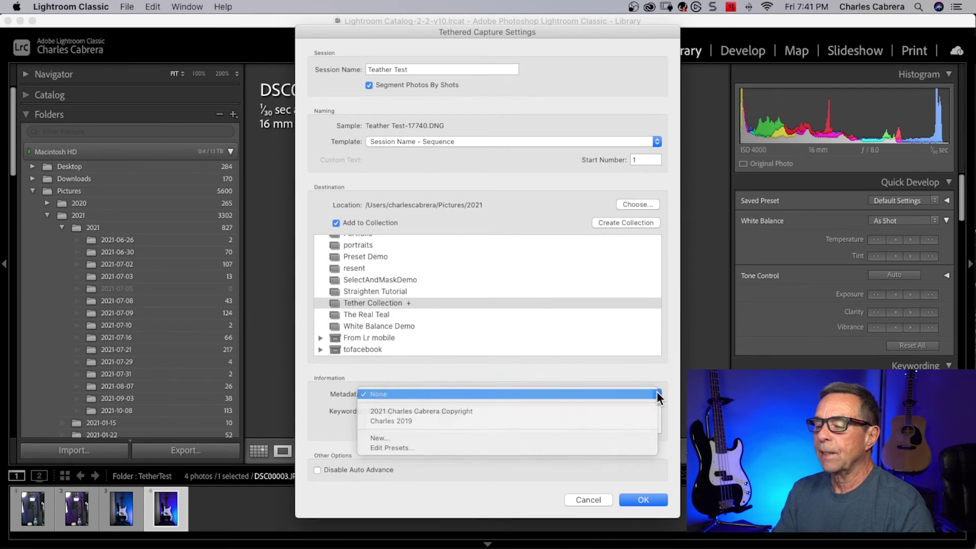
left_click(633, 496)
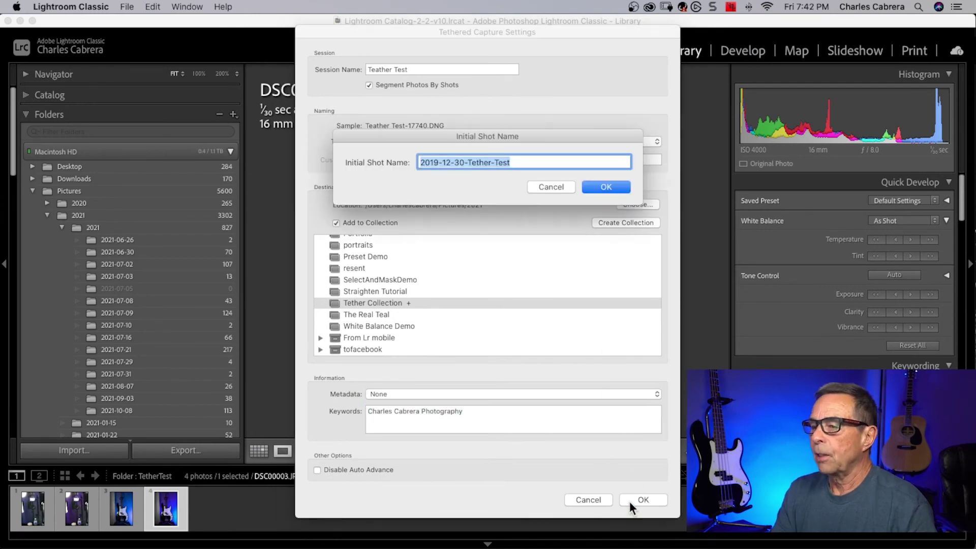
type("2021-10-15-Tether-Test")
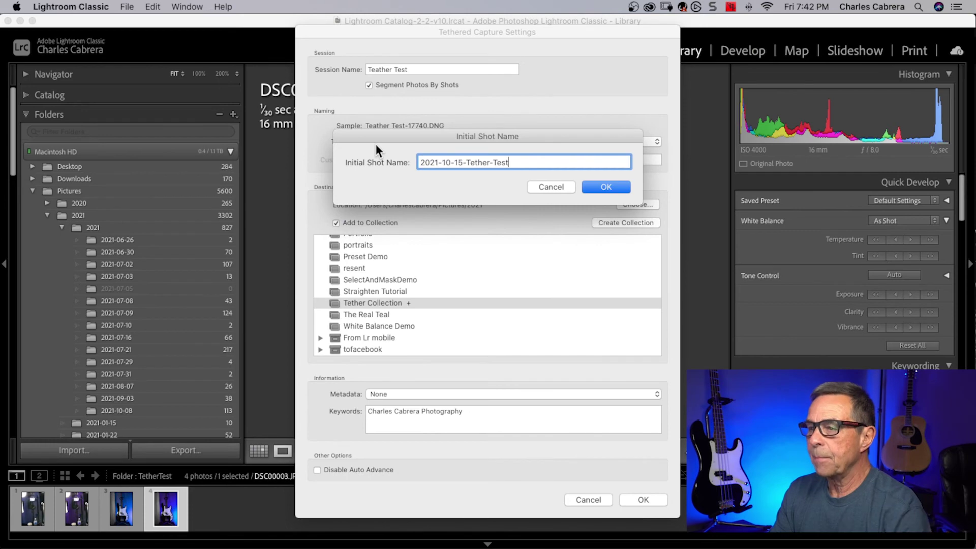
left_click(606, 187)
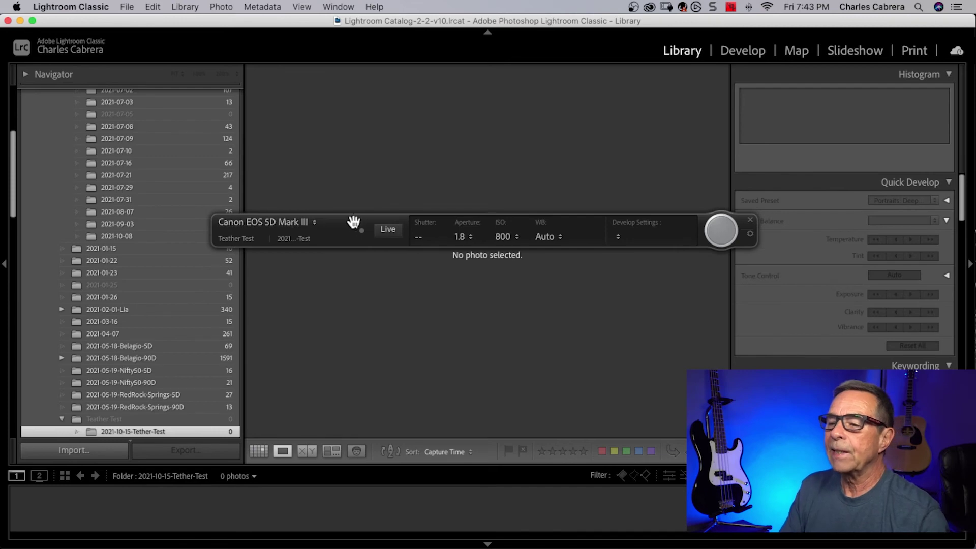
Move the tethered capture bar near the top of the window and toggle it with Cmd+T.
left_click_drag(353, 222, 340, 88)
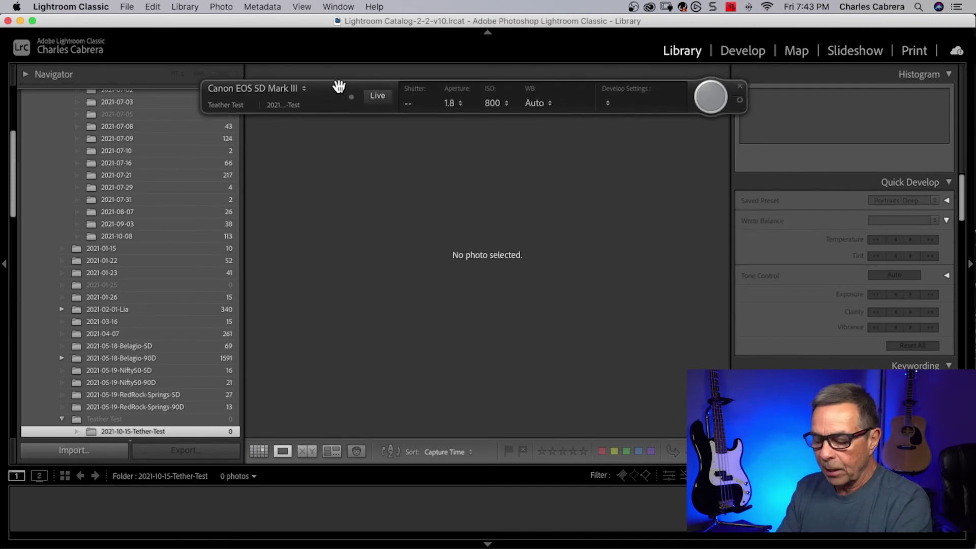
key("super+t")
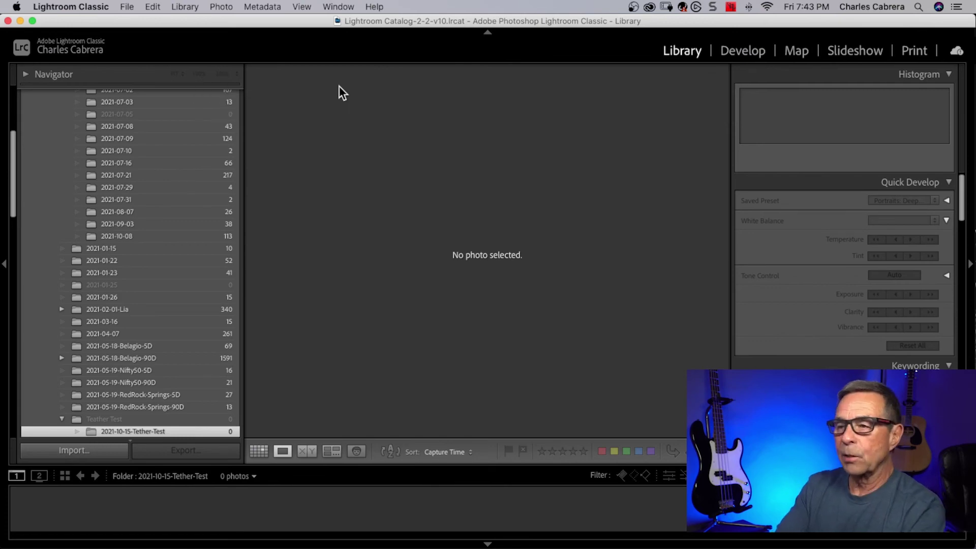
key("super+t")
Check the connected Canon camera and its live view, then bring up the latest shot for editing.
left_click(283, 99)
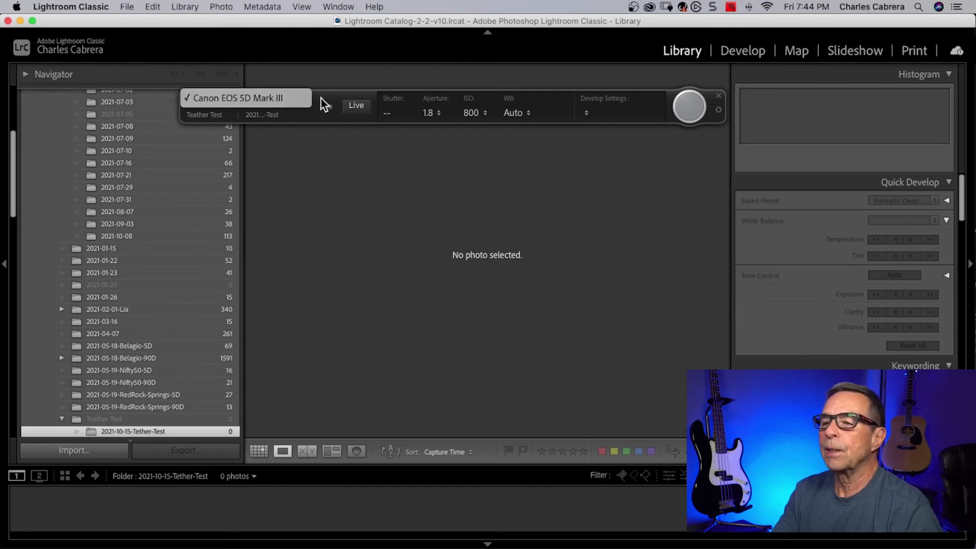
left_click(351, 107)
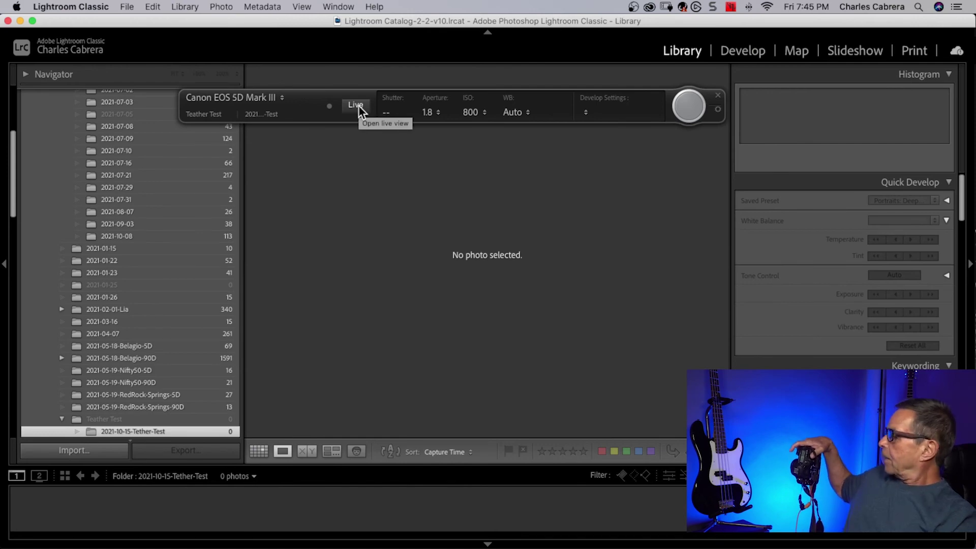
left_click(358, 105)
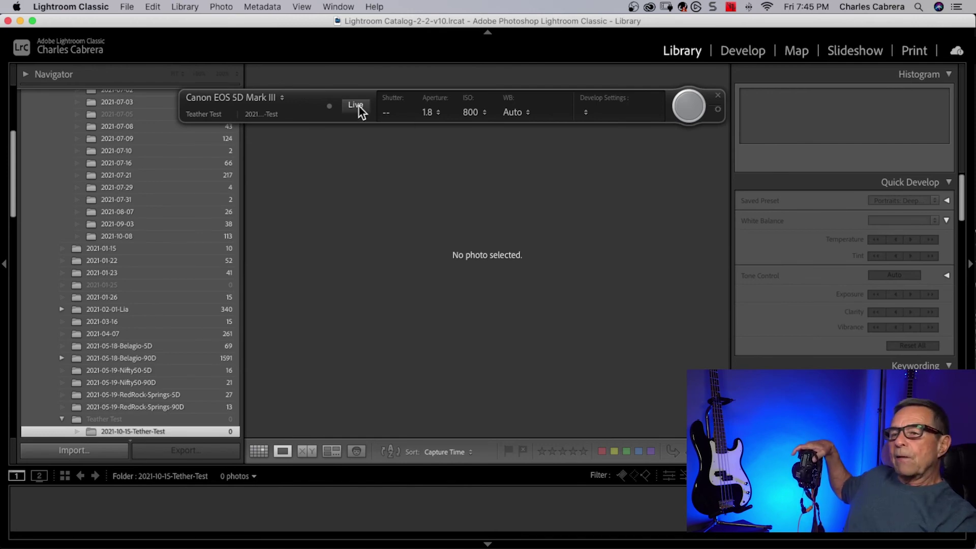
left_click(359, 105)
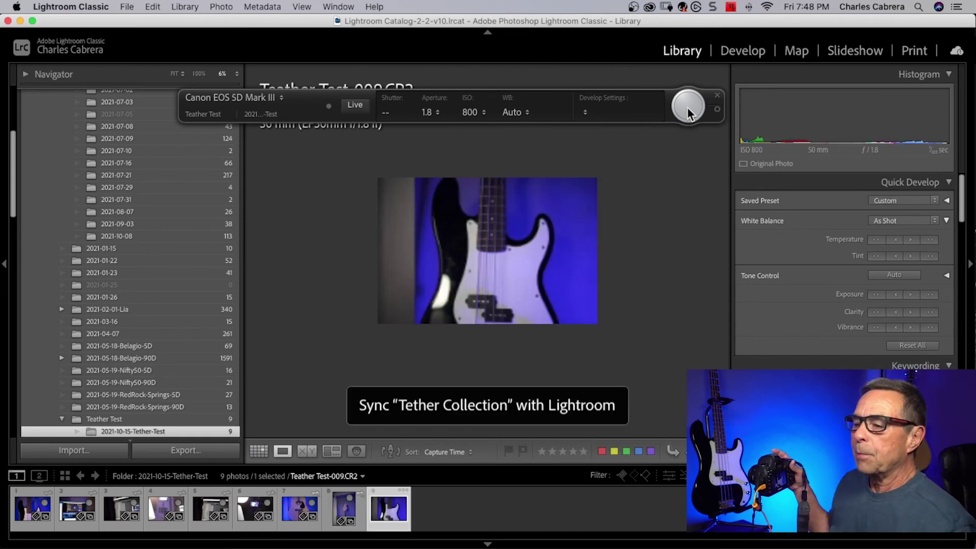
left_click(734, 51)
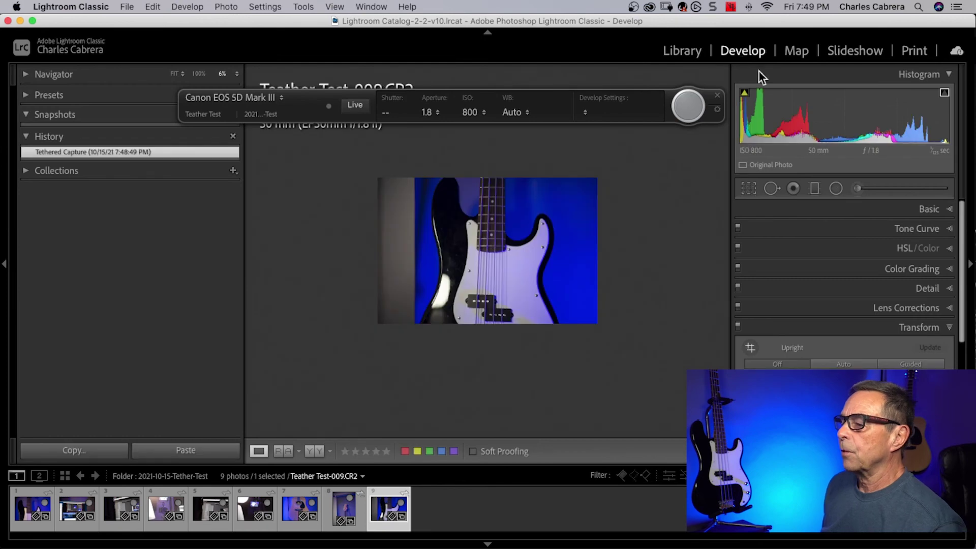
Adjust the bass photo's Basic tone and colour sliders, and set new captures to Same as previous.
left_click(950, 208)
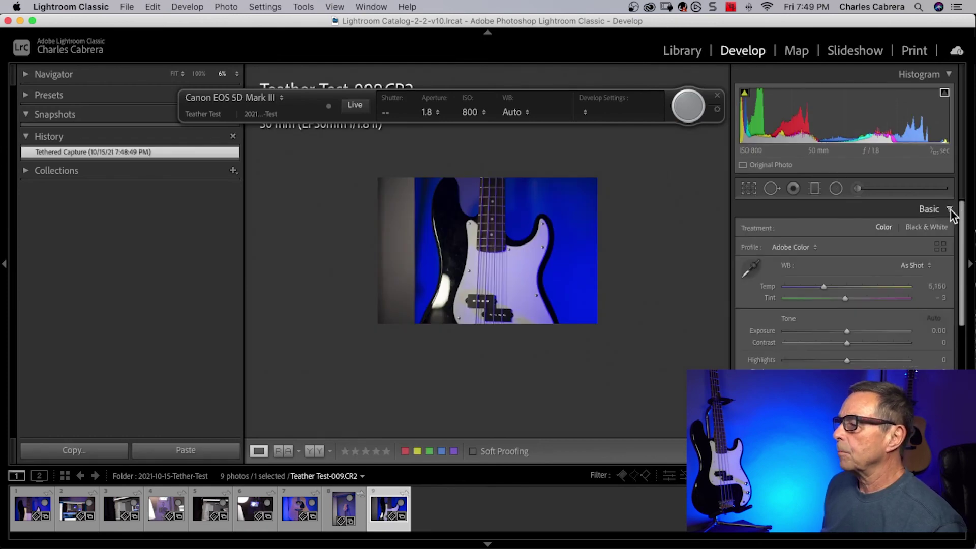
mouse_move(847, 331)
left_mouse_down()
mouse_move(831, 333)
mouse_move(848, 334)
mouse_move(813, 362)
mouse_move(855, 342)
left_mouse_up()
scroll(848, 305, "down", 3)
left_click_drag(847, 289, 858, 289)
left_click_drag(961, 331, 964, 362)
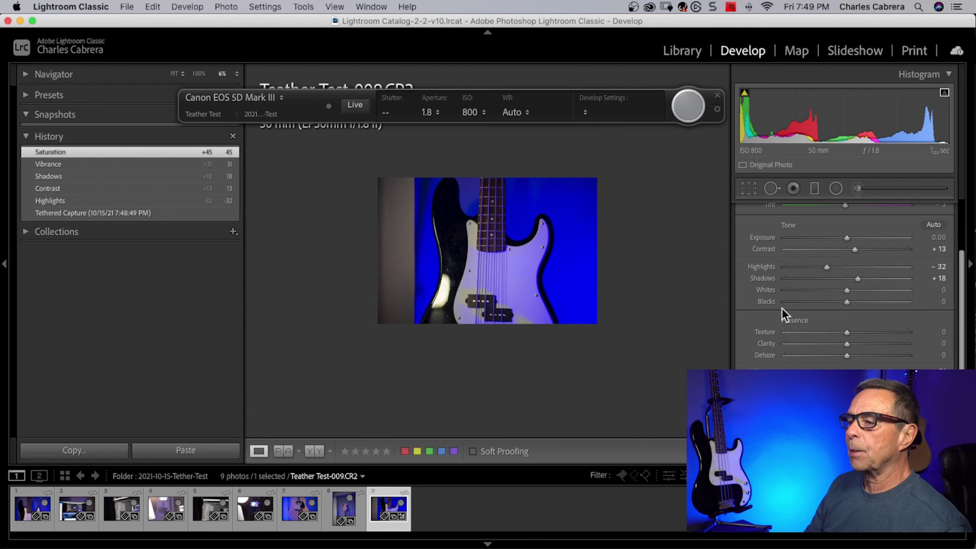
left_click(586, 112)
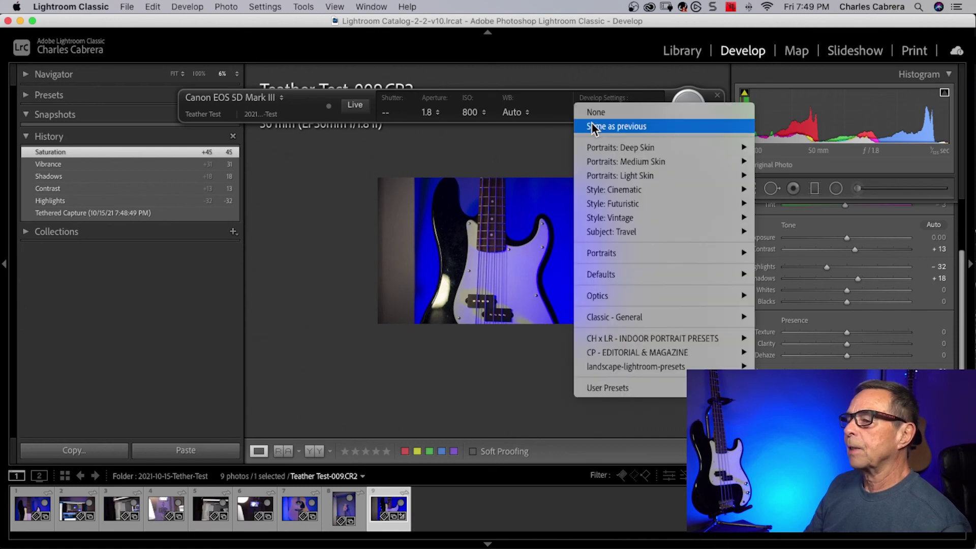
left_click(593, 126)
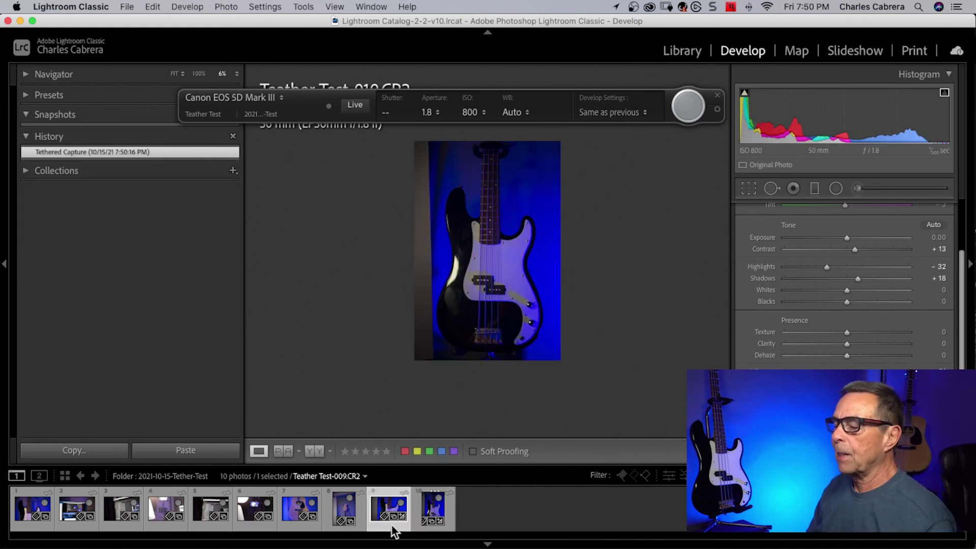
View Teather Test-010.CR2 in the filmstrip to confirm the carried-over adjustments.
left_click(414, 519)
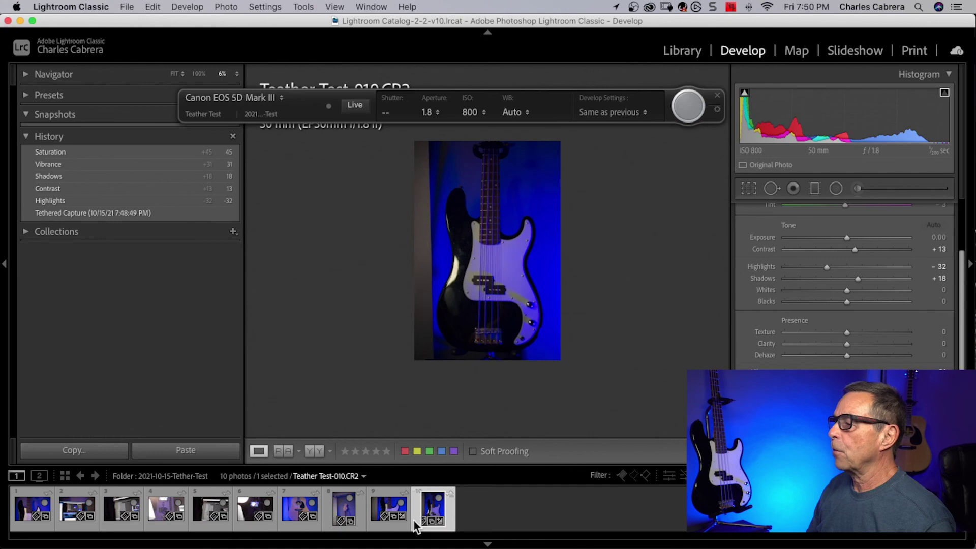